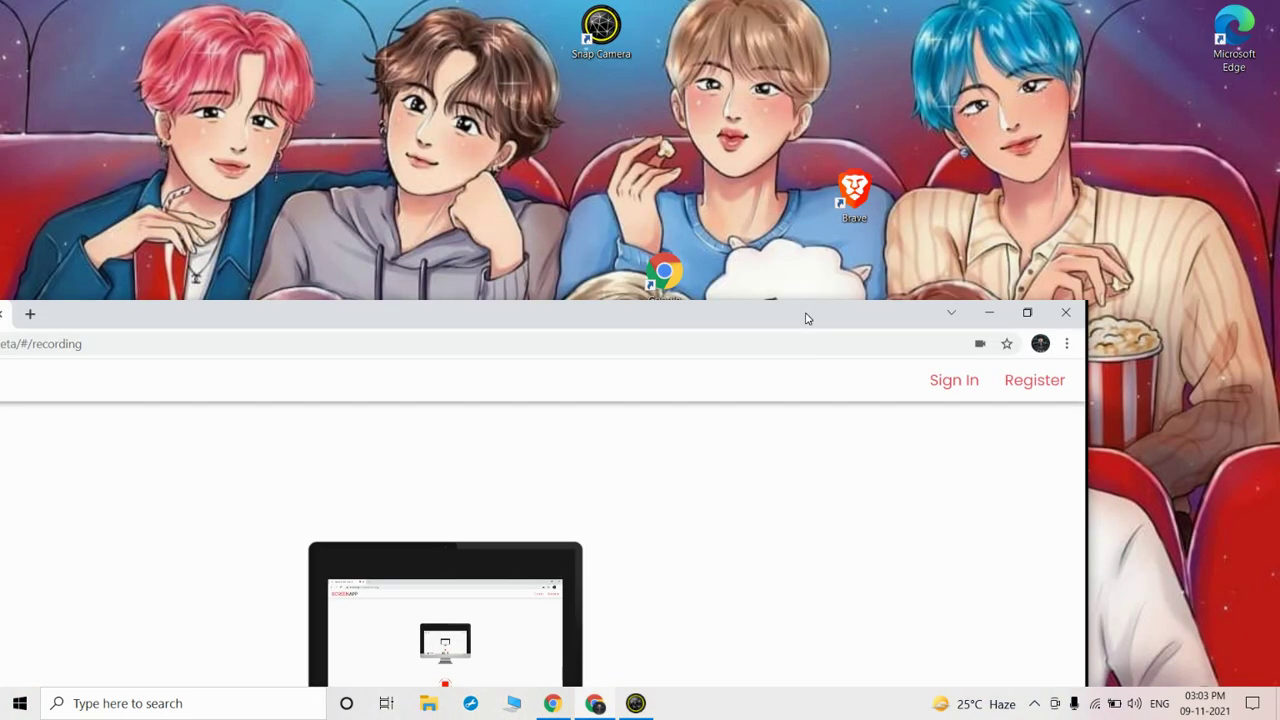
Minimize the browser to reveal the desktop, then refresh the desktop.
left_click(1118, 166)
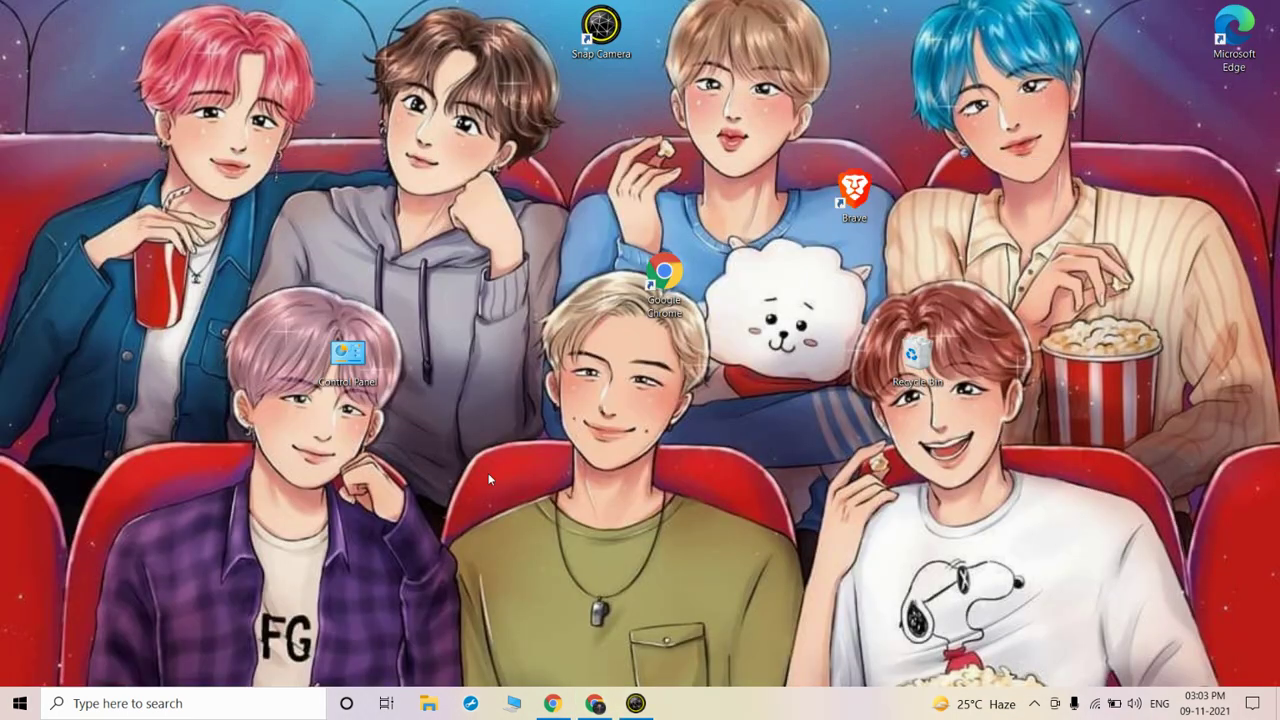
mouse_move(645, 707)
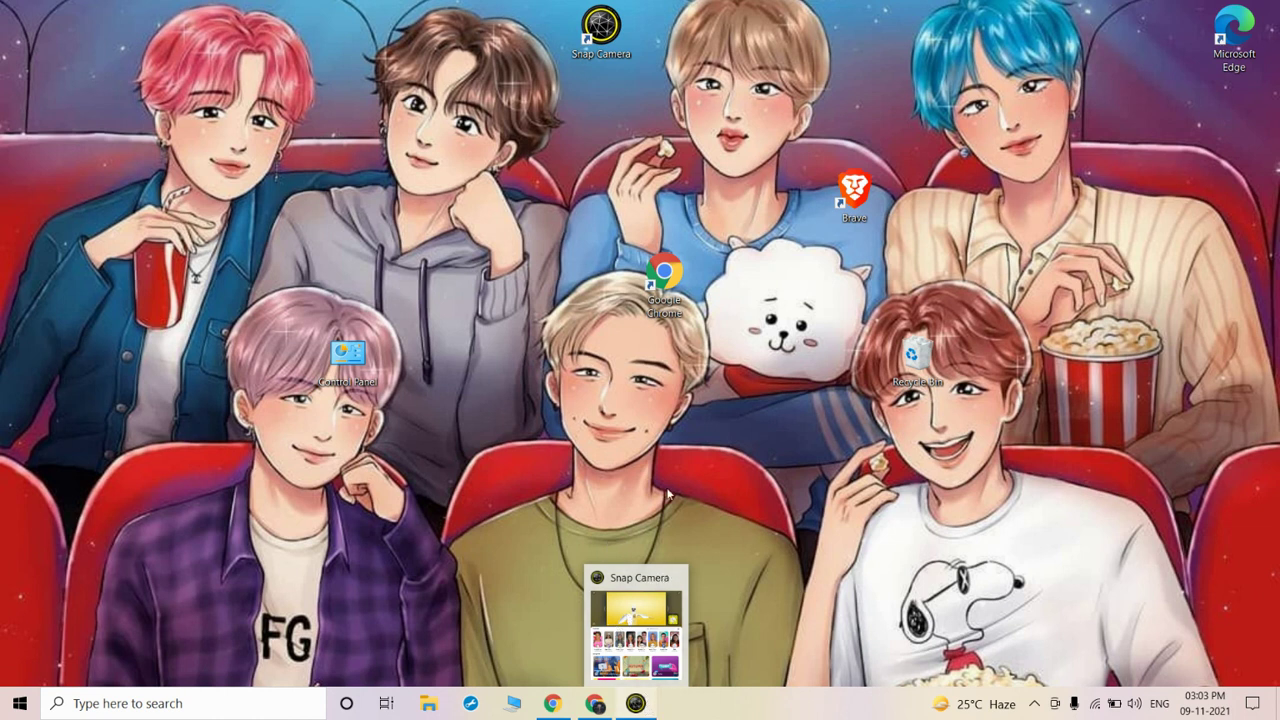
right_click(477, 118)
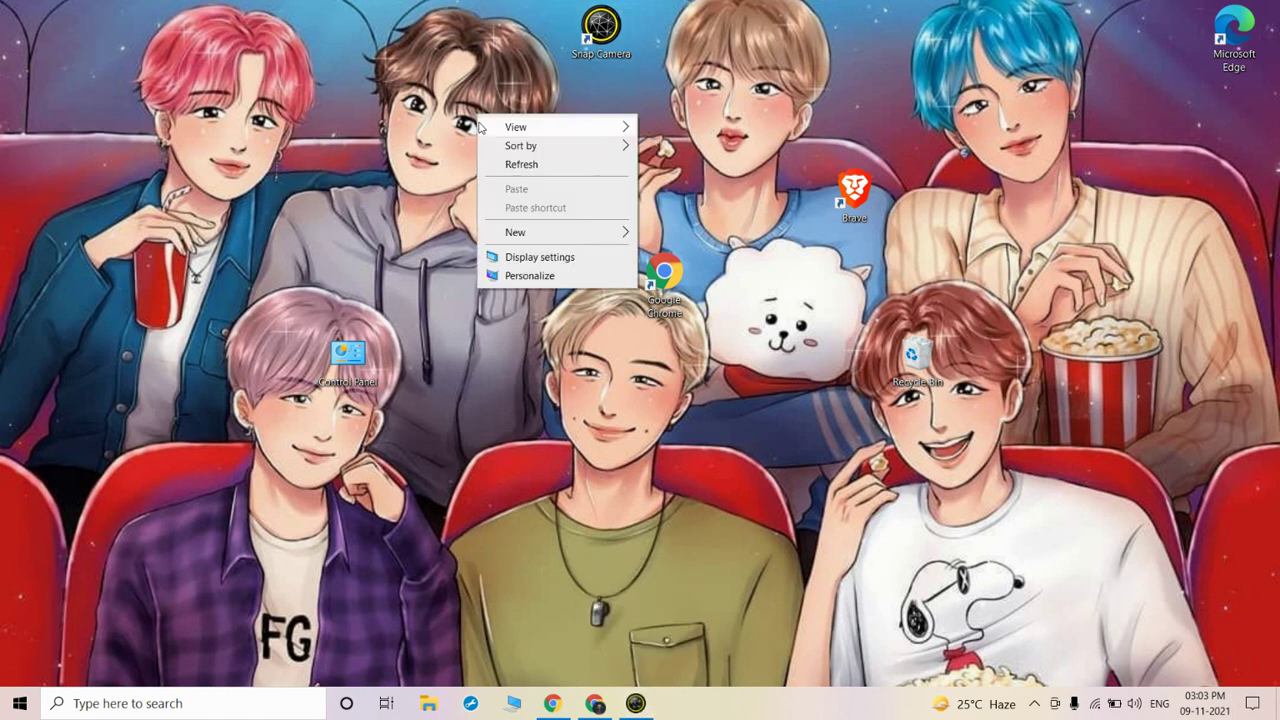
left_click(505, 168)
Restore and maximize Chrome, look over the snapcamera search results, then close that tab.
left_click(595, 703)
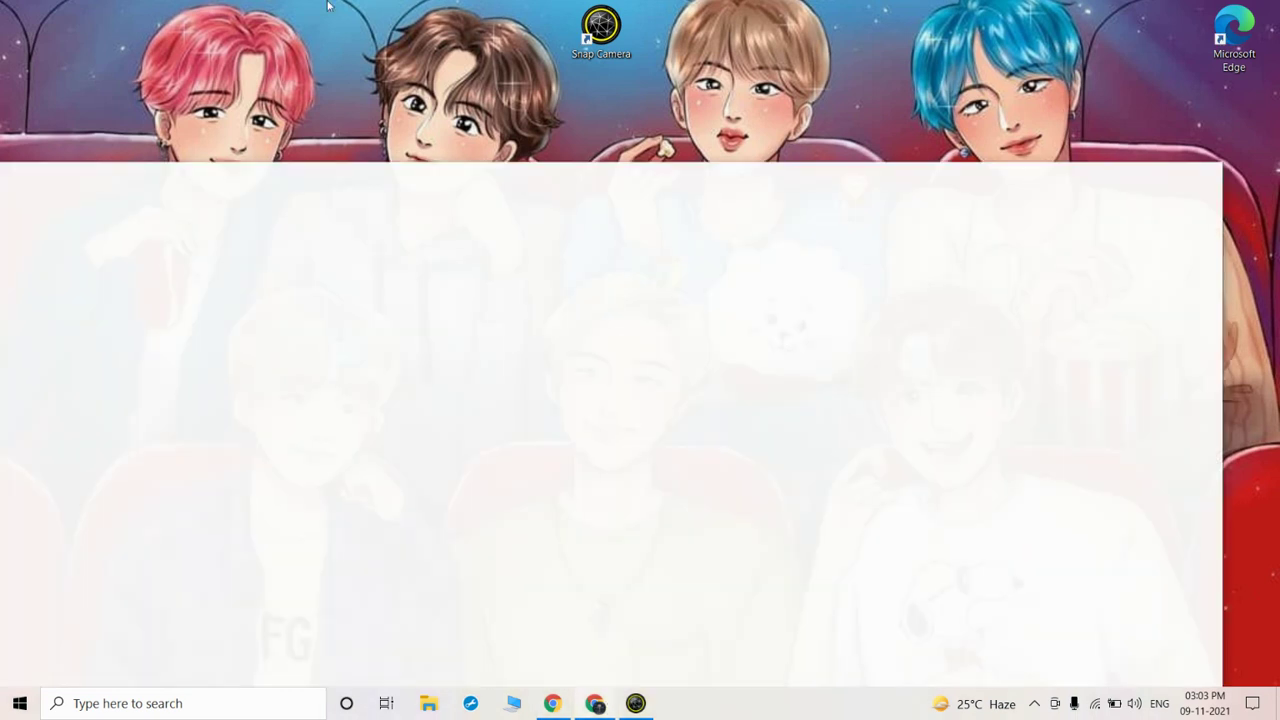
left_click(1169, 170)
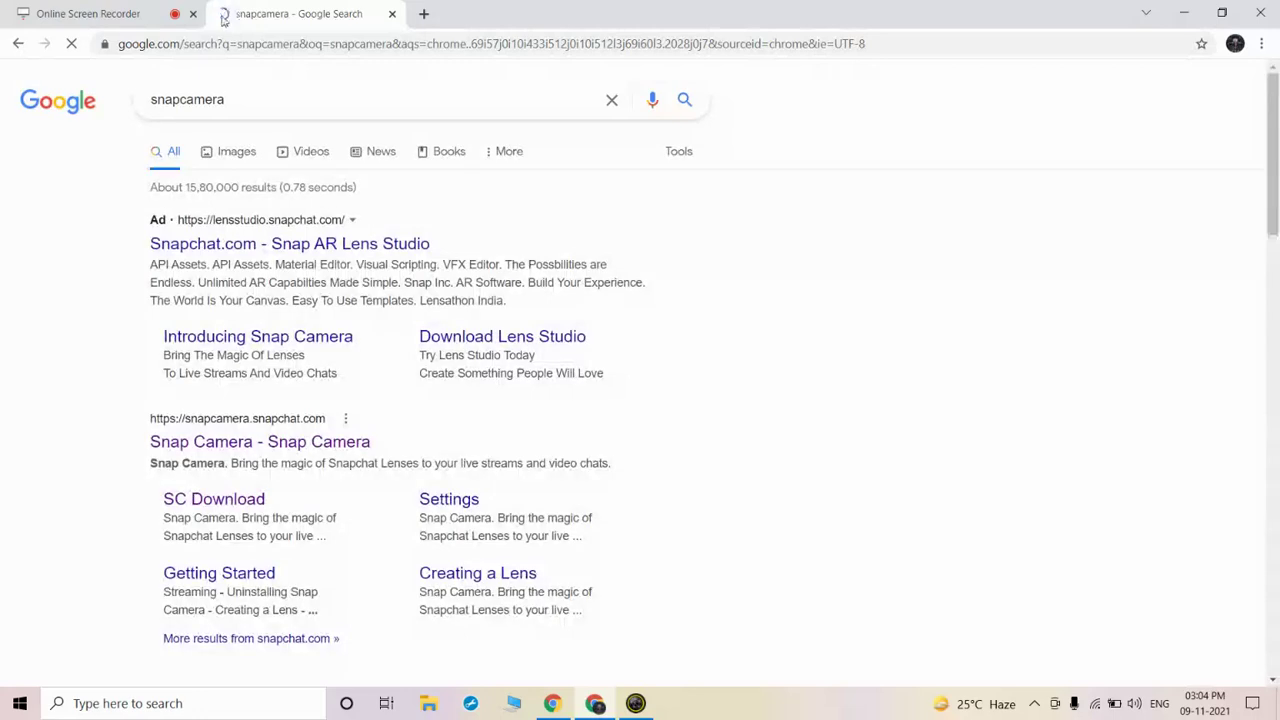
scroll(253, 282, "down", 1)
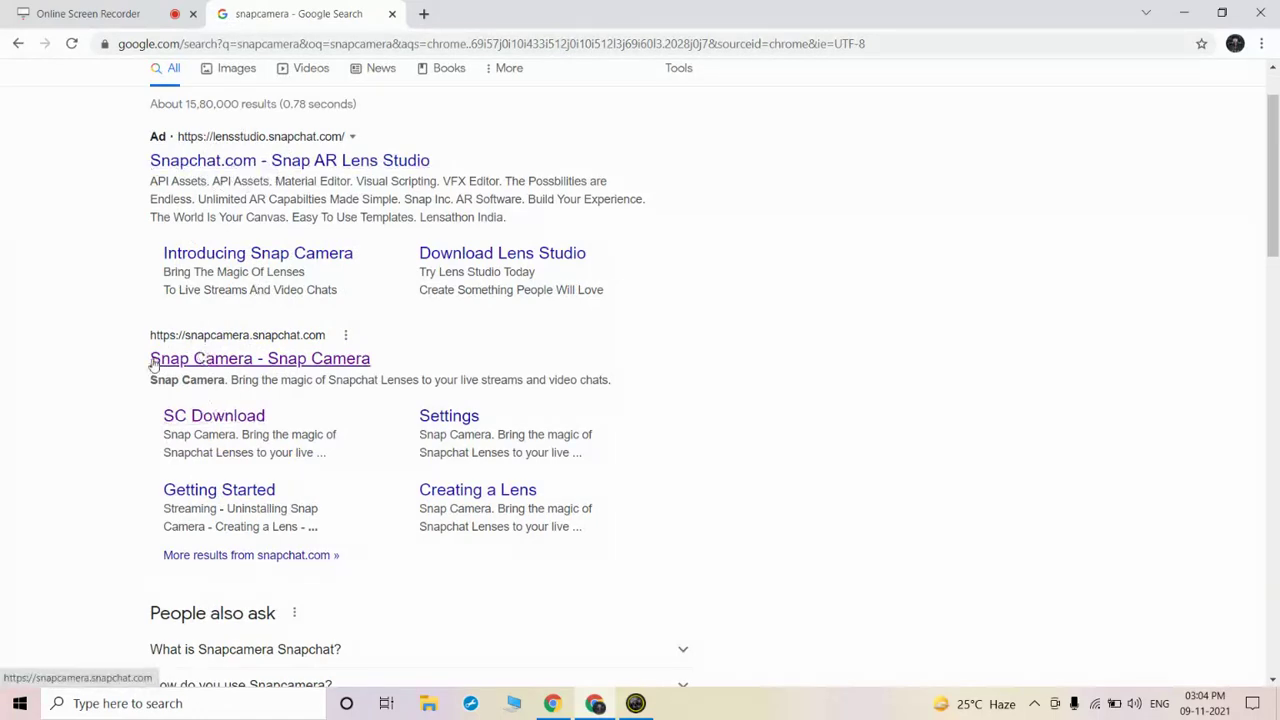
scroll(229, 277, "down", 3)
scroll(257, 451, "up", 5)
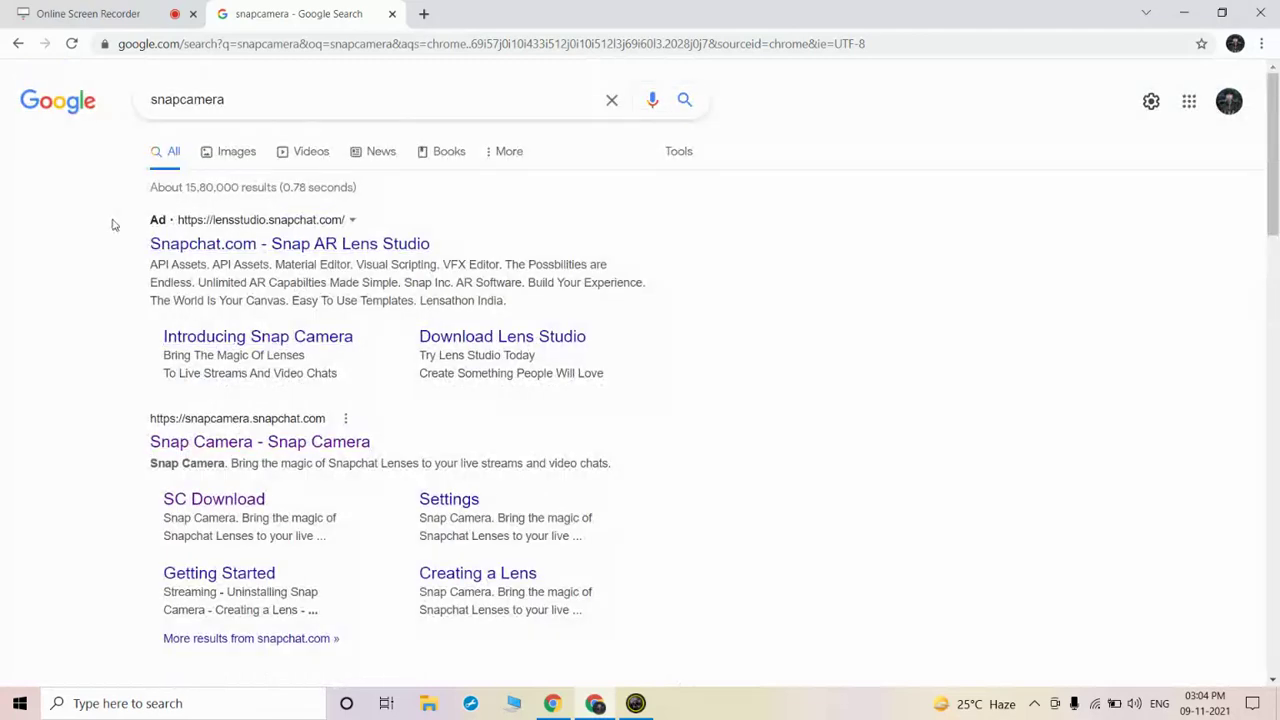
left_click(392, 14)
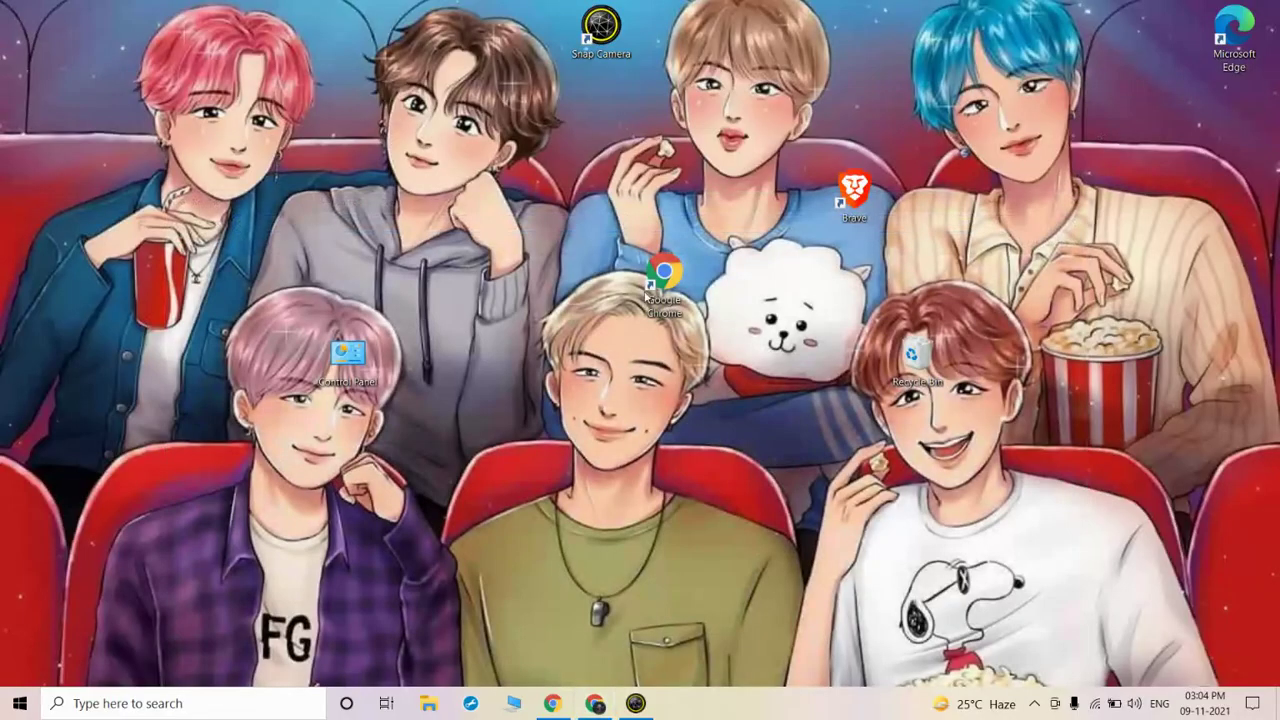
Refresh the Windows desktop from its right-click menu.
right_click(567, 242)
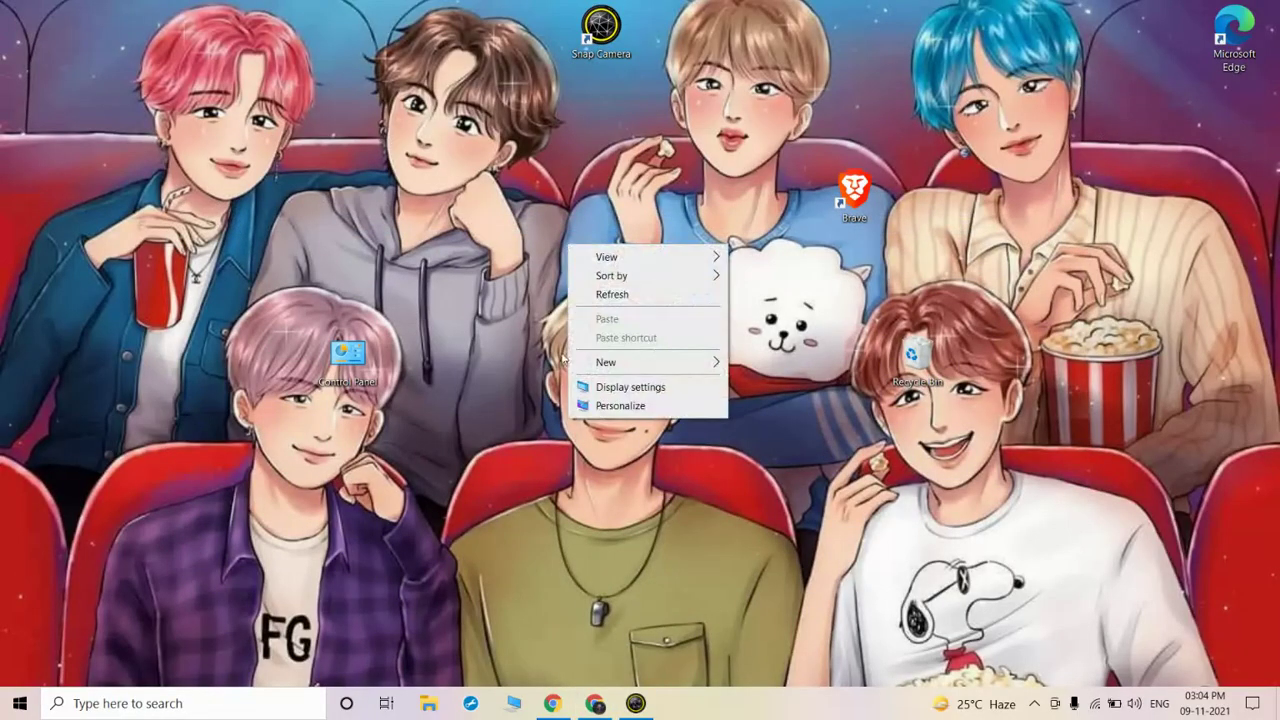
left_click(612, 294)
Search Snap Camera's lenses for 'bana', then bring Chrome's new tab to the front.
left_click(636, 703)
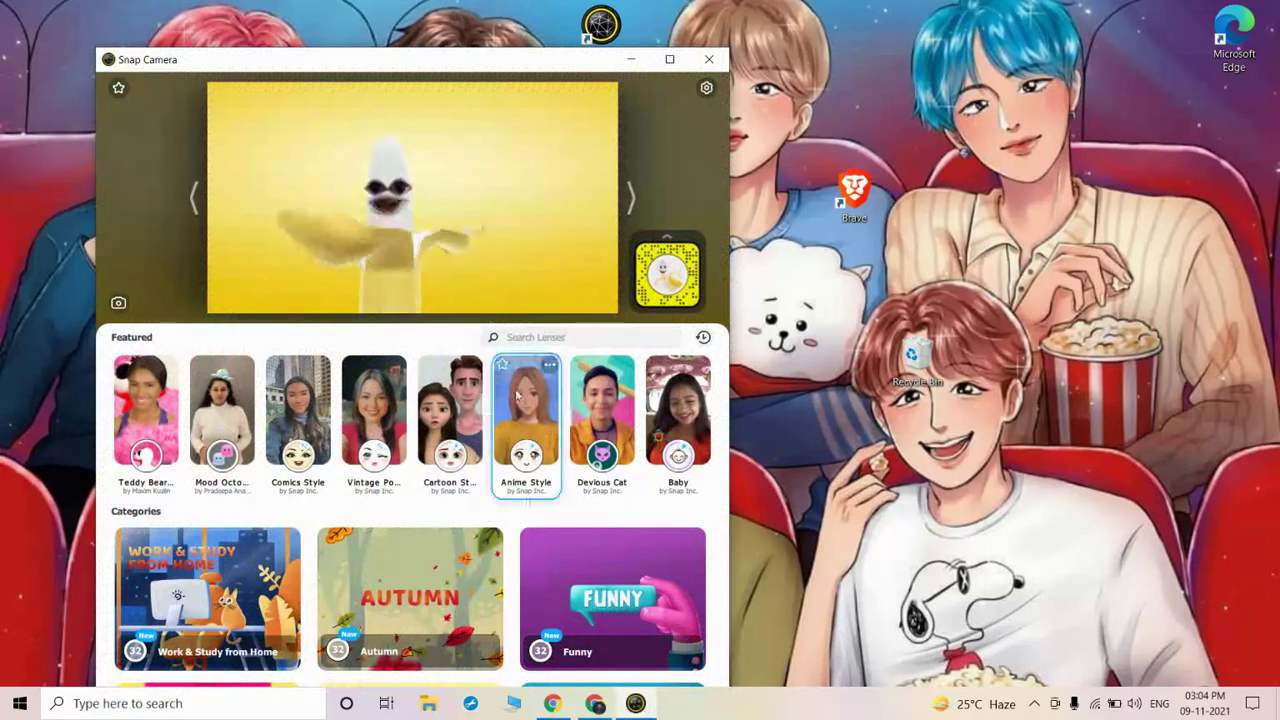
left_click(536, 338)
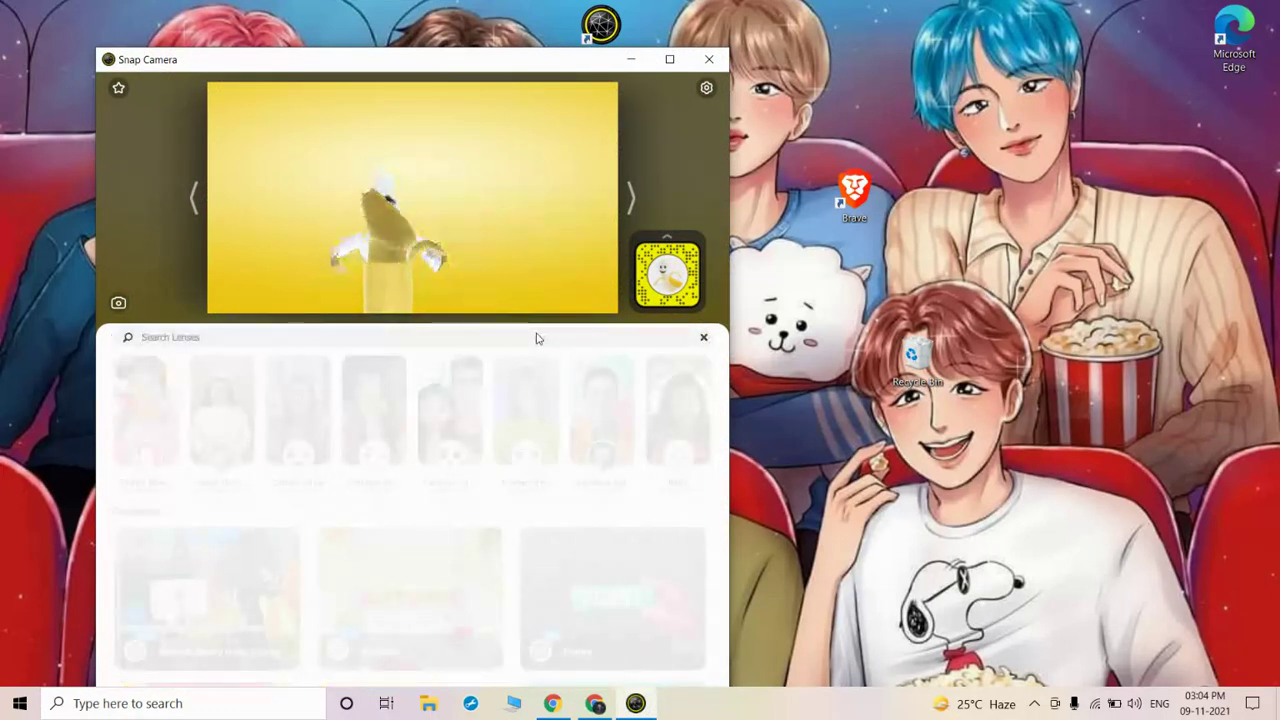
type("bana")
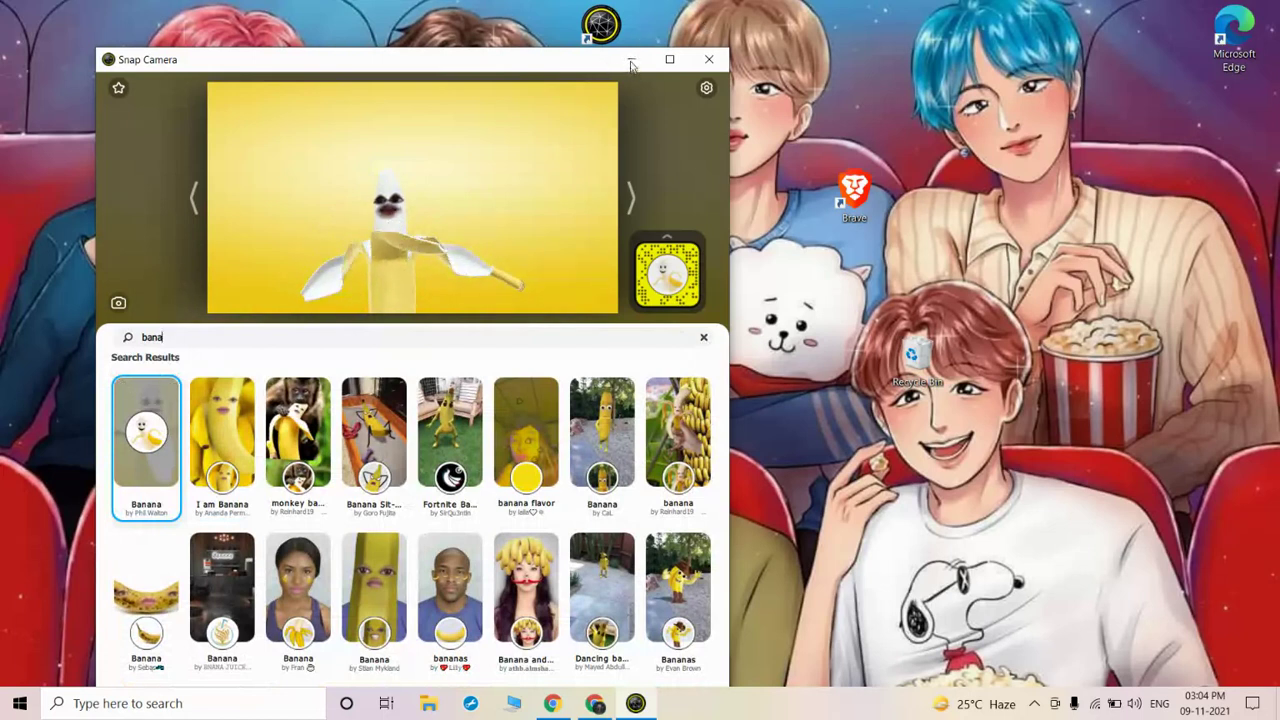
left_click(597, 707)
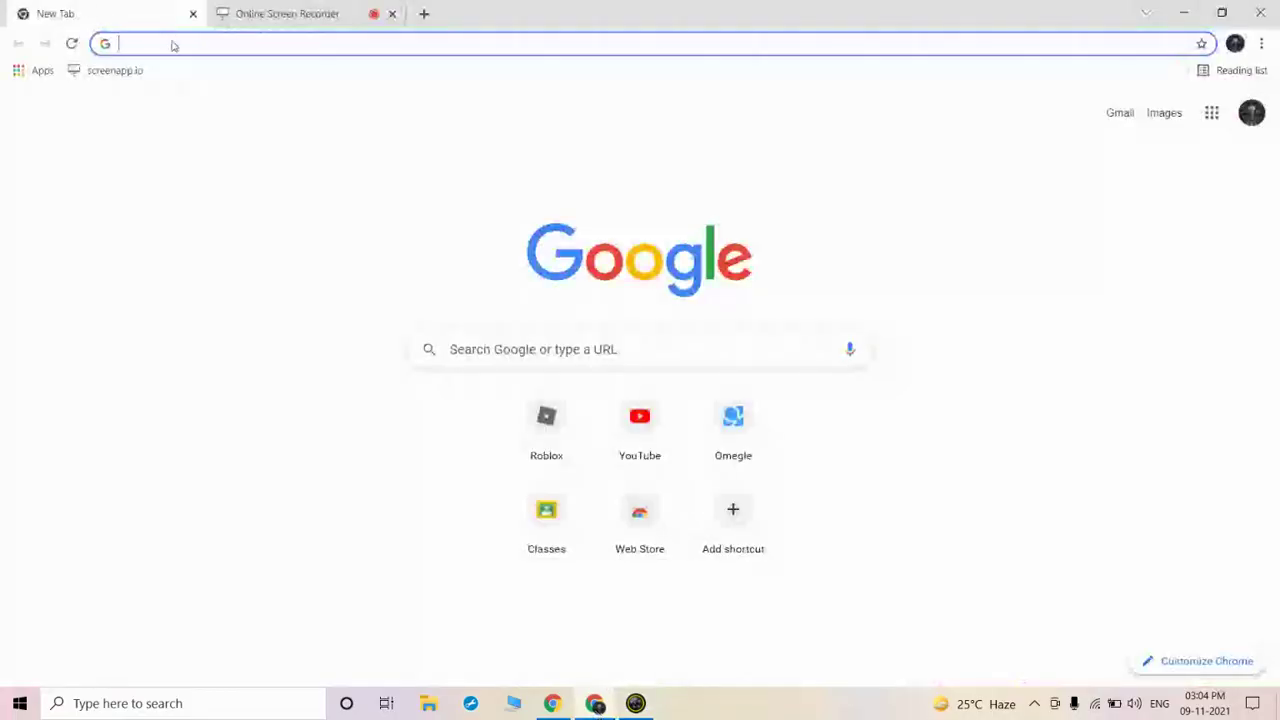
Go to omegle.com, choose Video chat, and tick the terms and age-restriction agreements.
type("omegle.c")
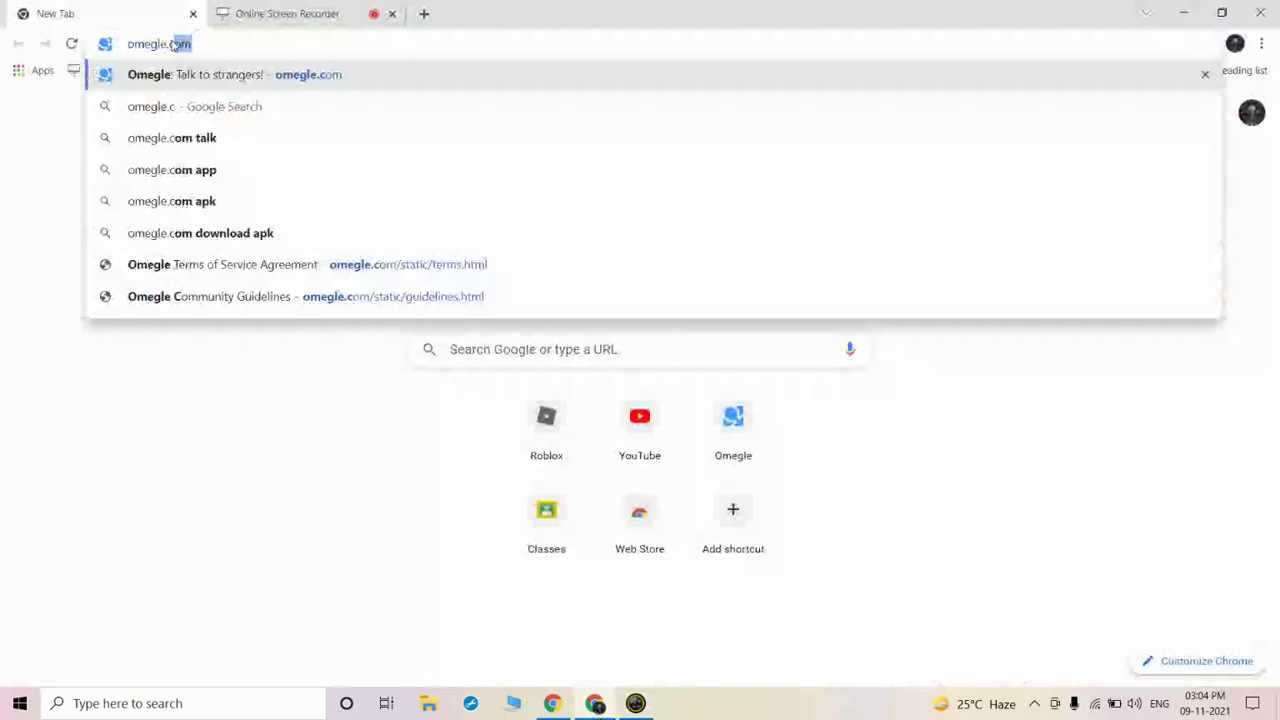
type("om")
key("Return")
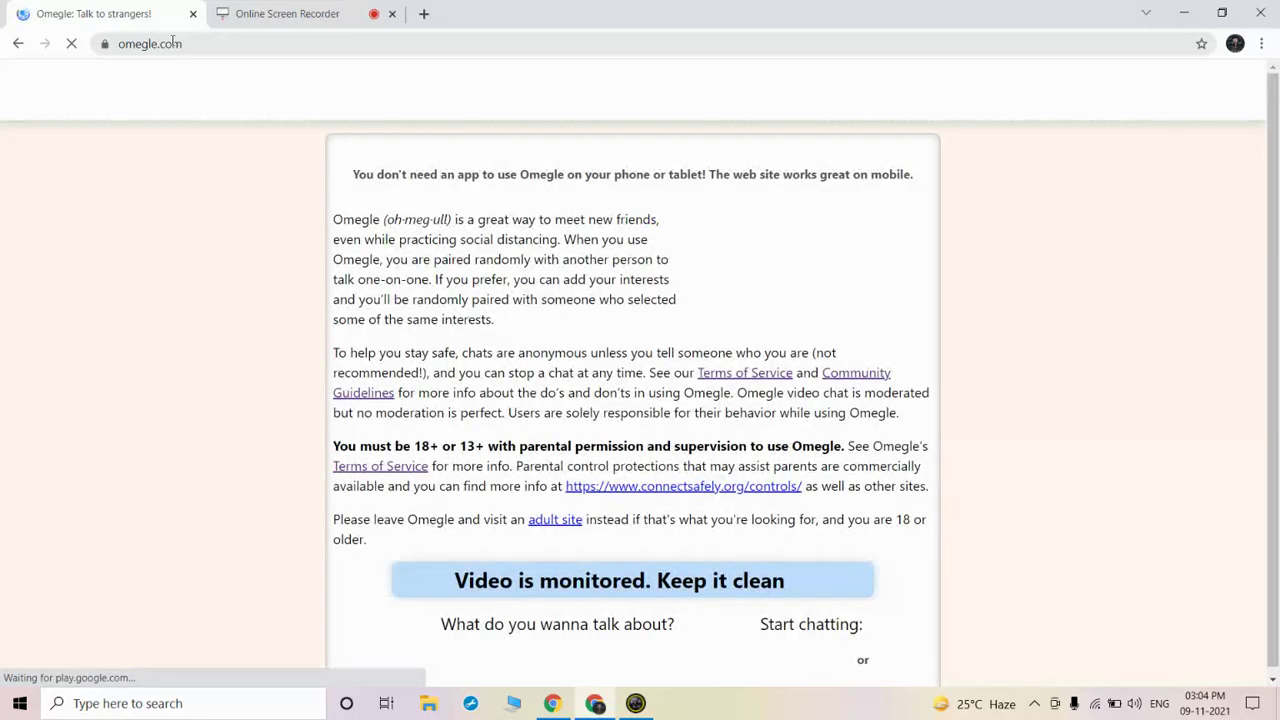
scroll(850, 594, "down", 1)
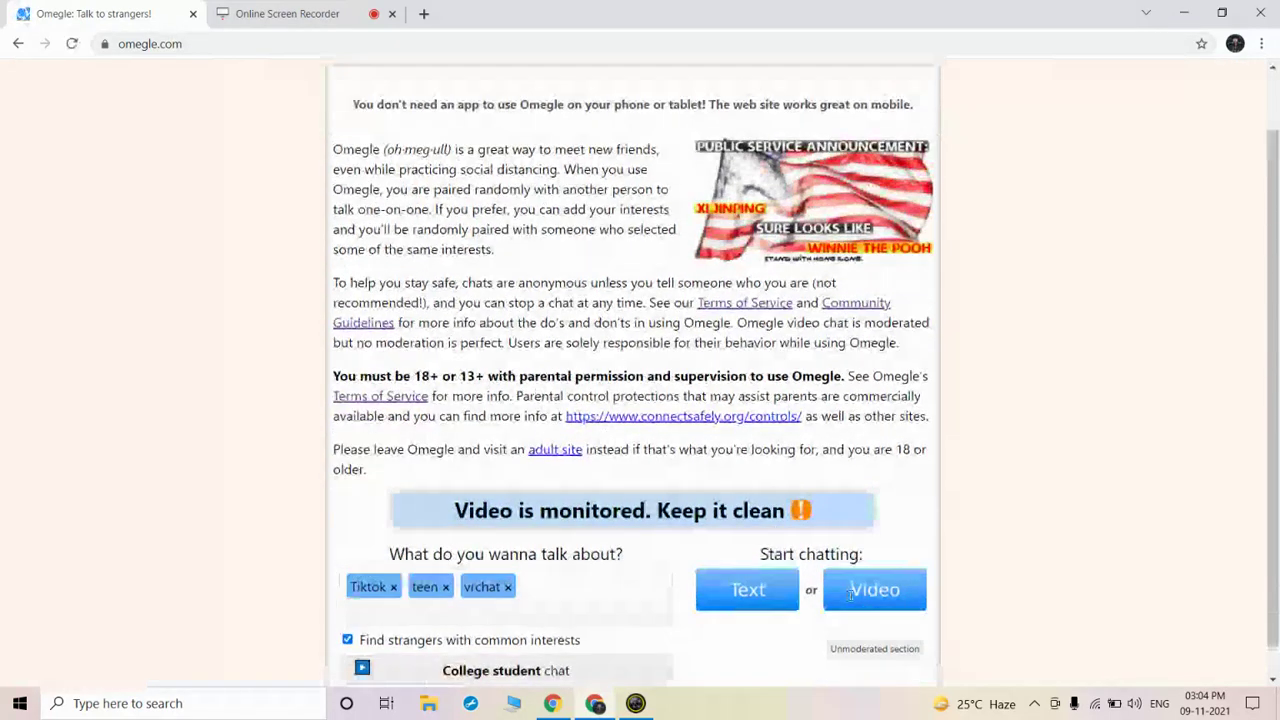
scroll(812, 607, "up", 1)
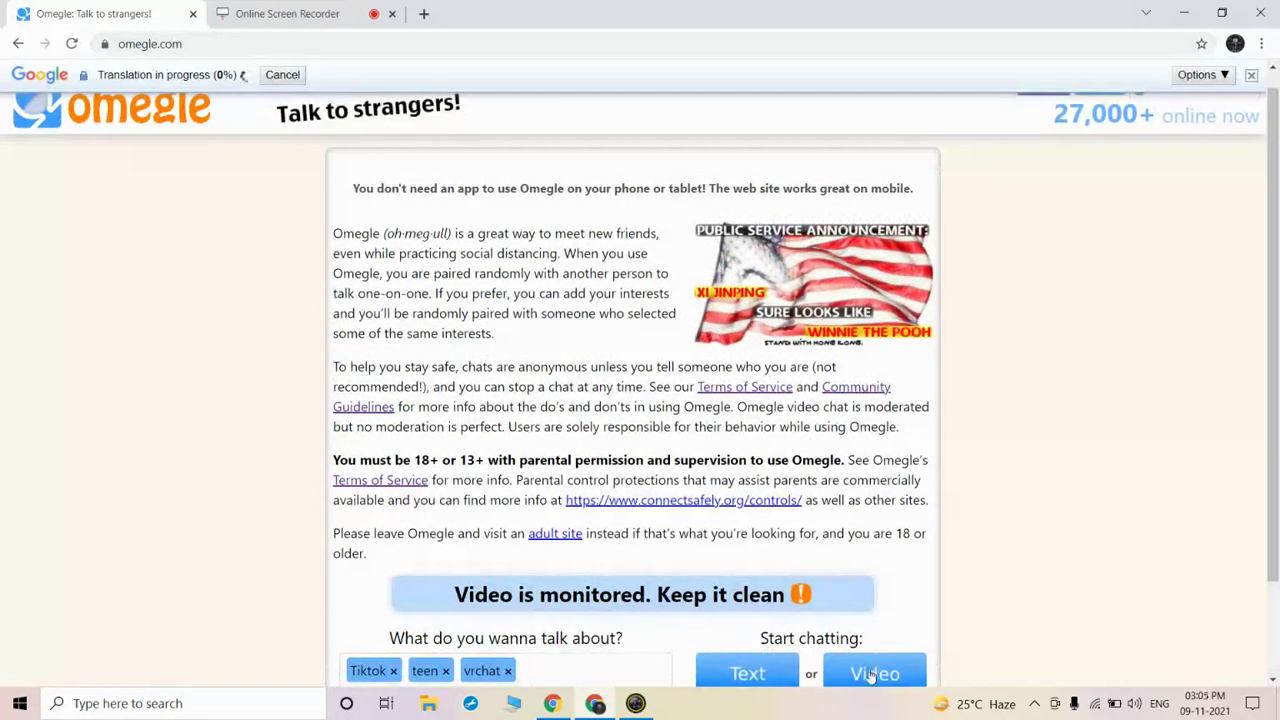
left_click(868, 676)
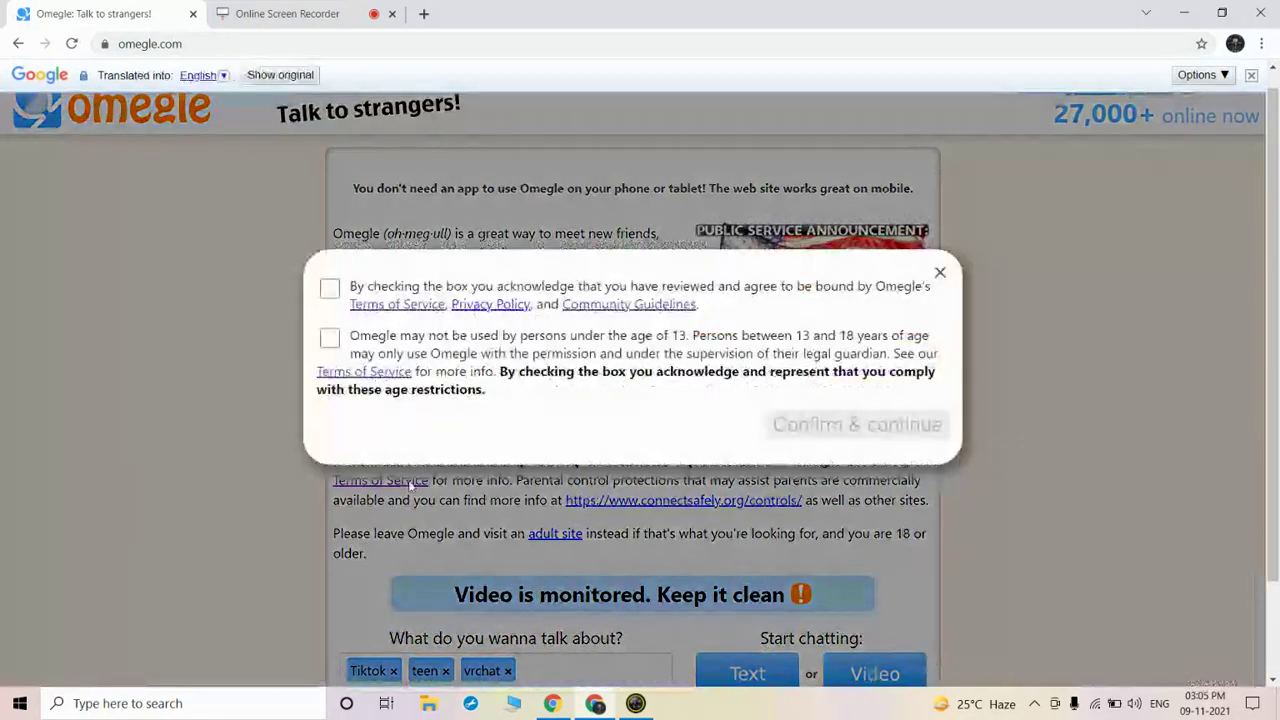
left_click(331, 342)
left_click(330, 289)
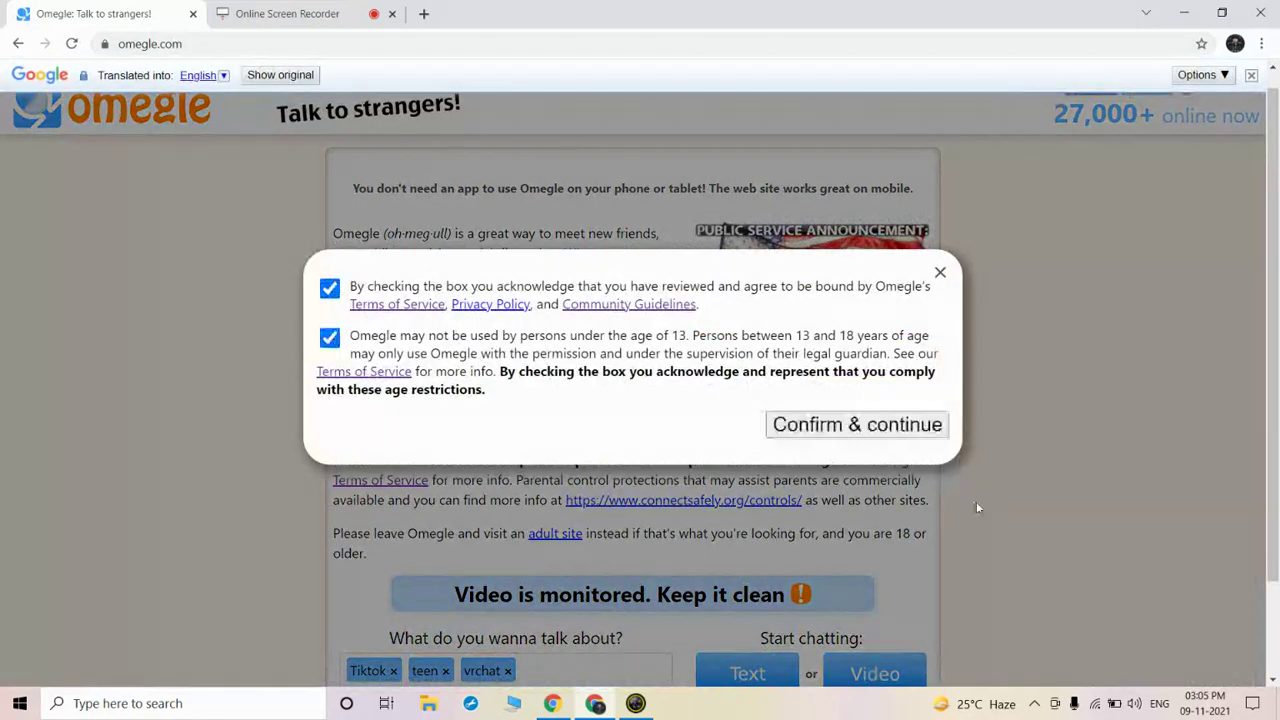
Confirm the agreements and highlight the 'Could not start video source' camera error.
left_click(862, 427)
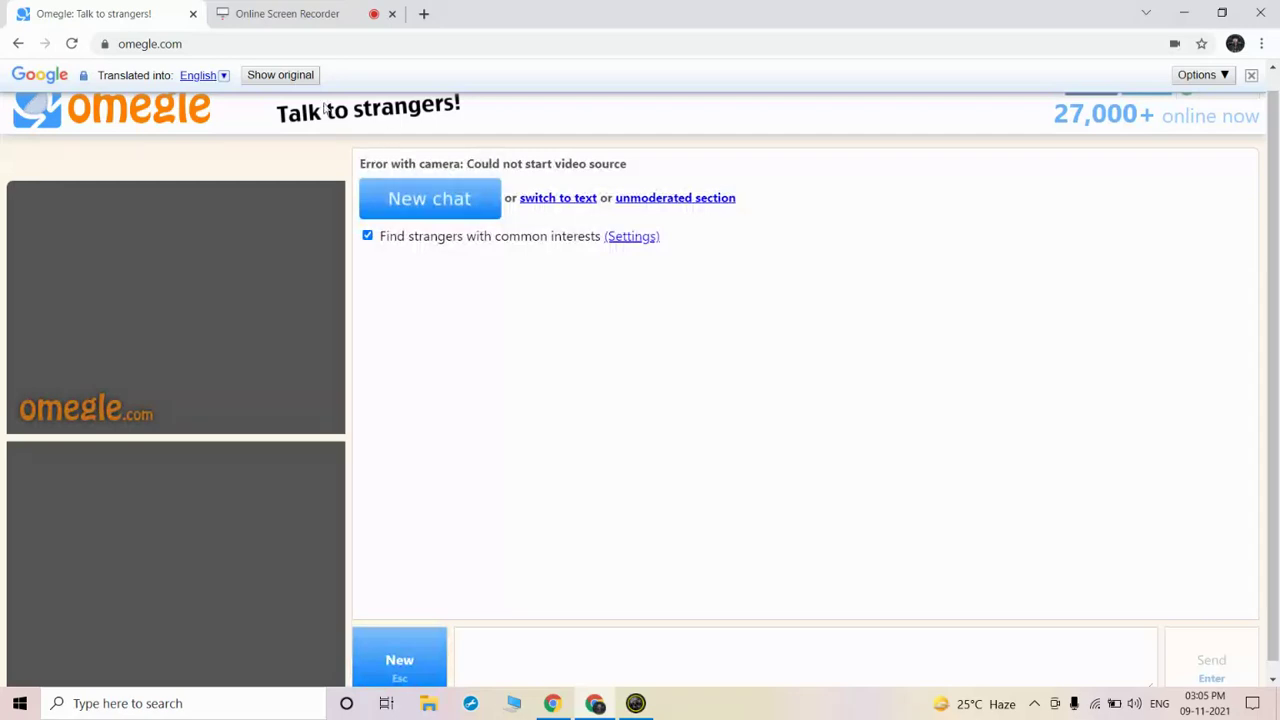
left_click_drag(361, 167, 630, 178)
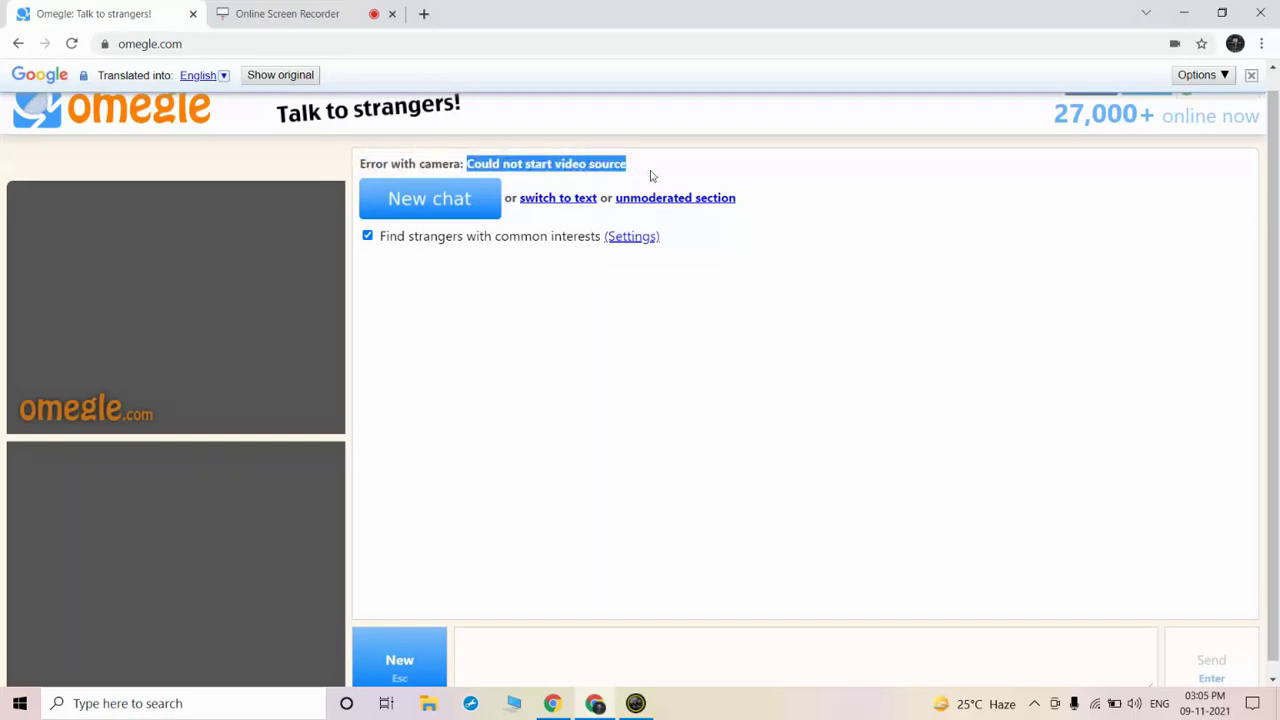
Close the Omegle tab, open a new tab, and bring up Chrome's main menu.
left_click(194, 14)
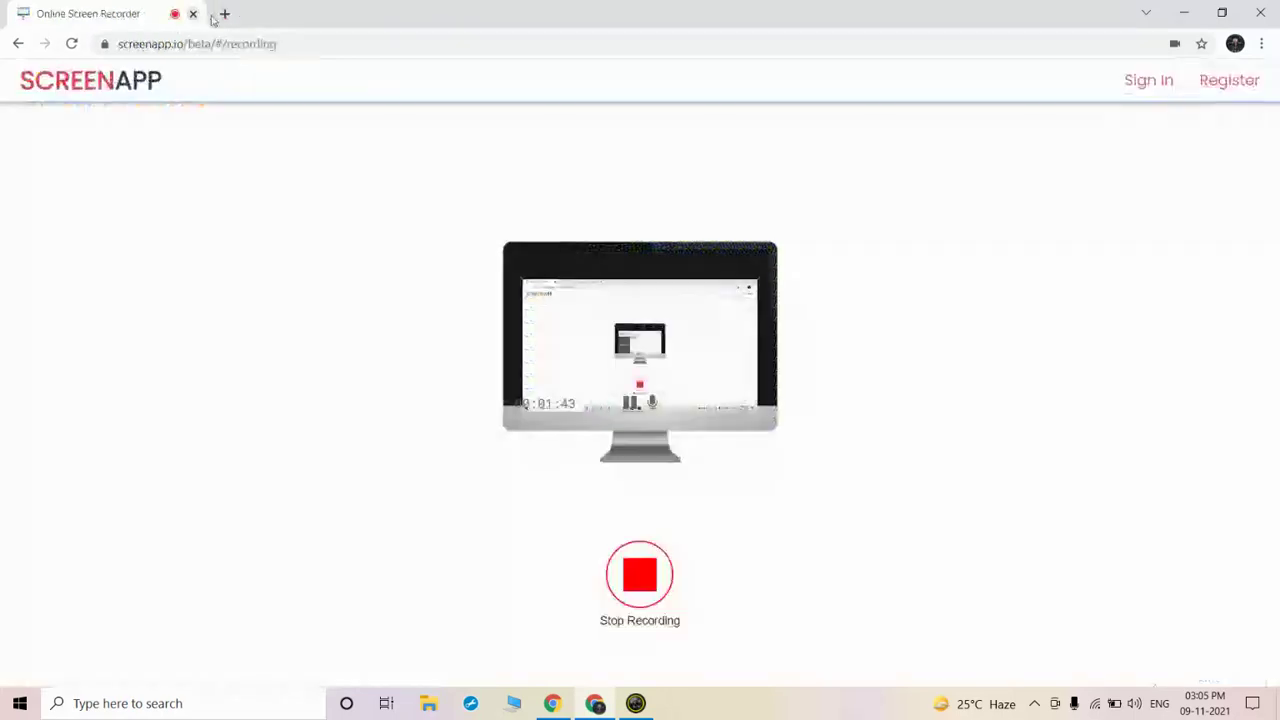
left_click(225, 15)
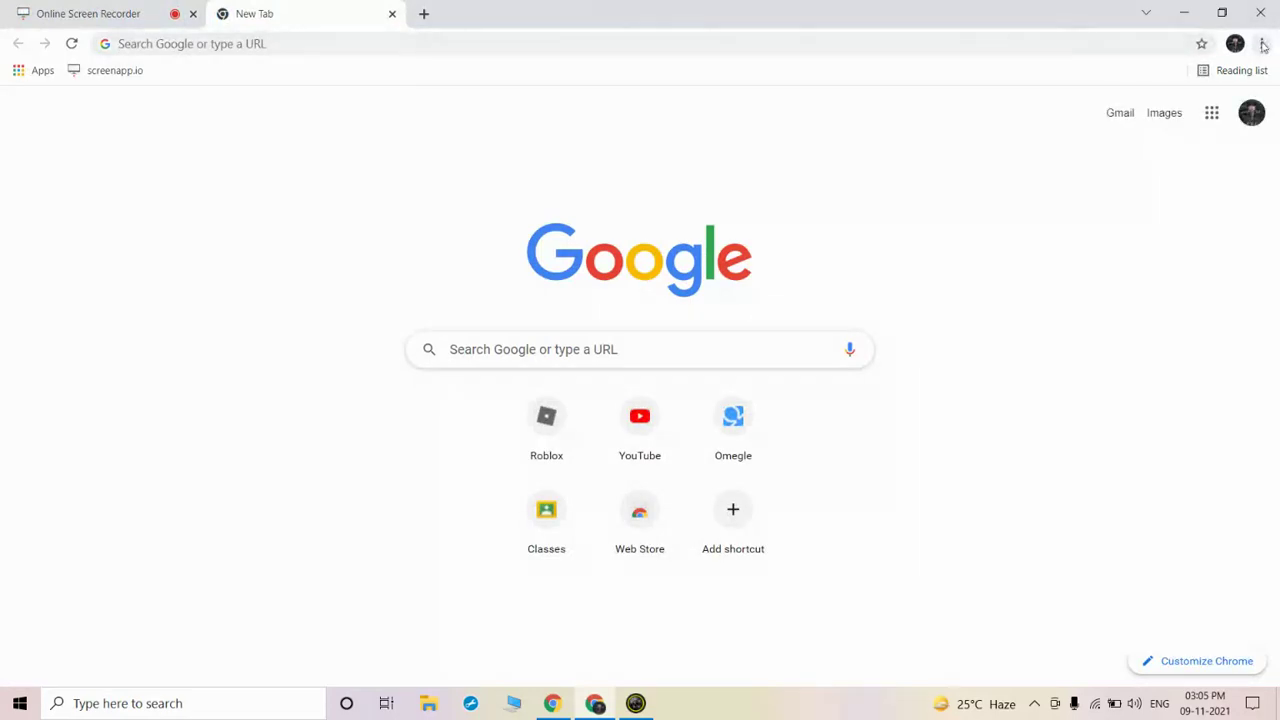
left_click(1262, 44)
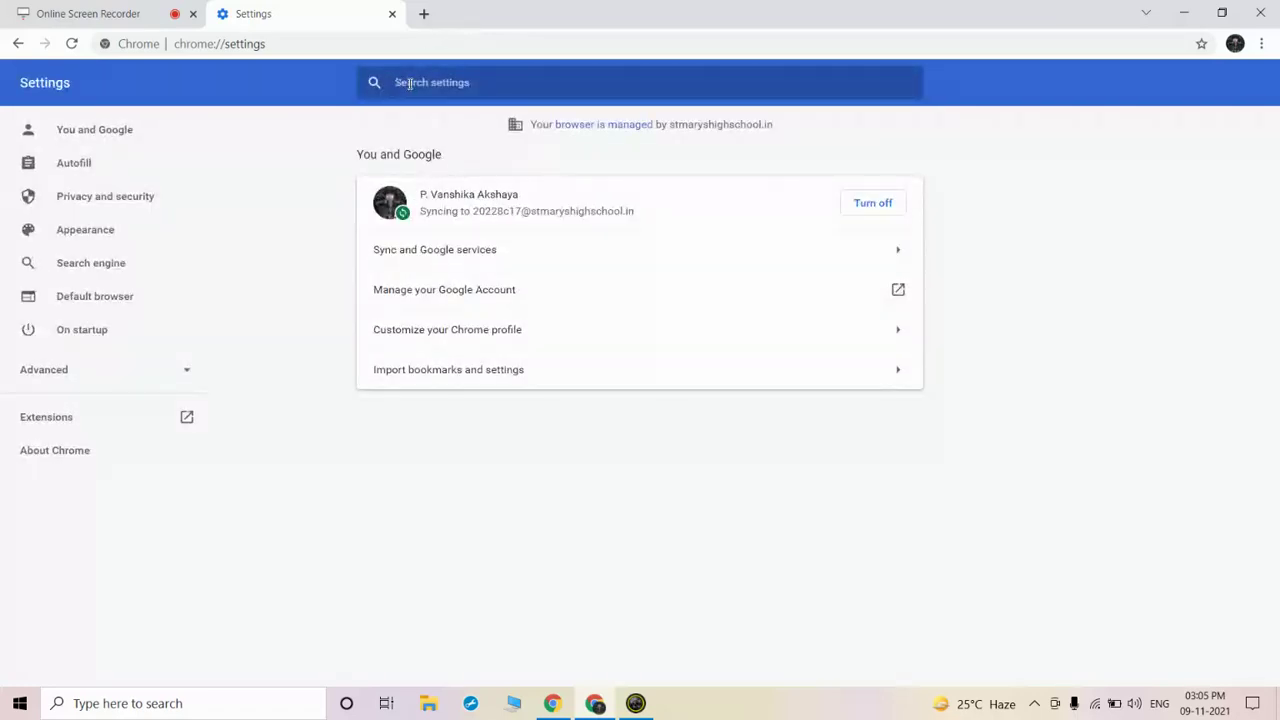
Search settings for 'camera' and open the Camera permission under Site Settings.
type("camera")
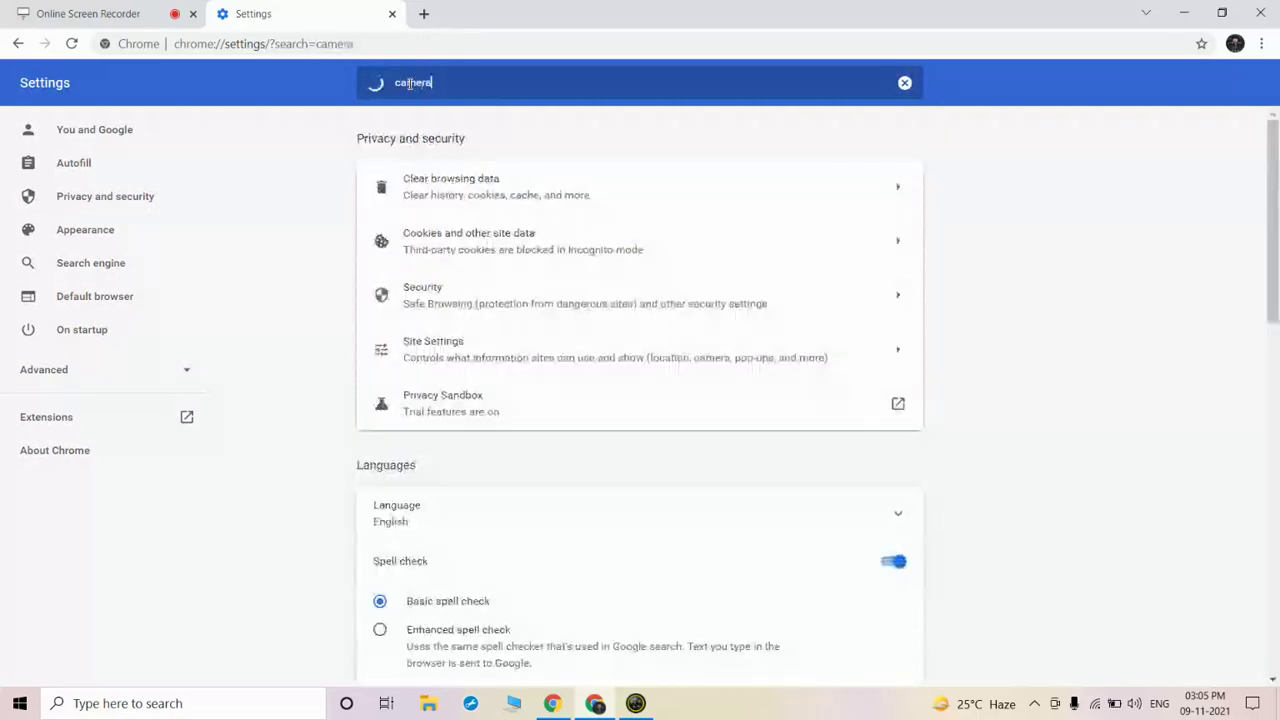
left_click(458, 348)
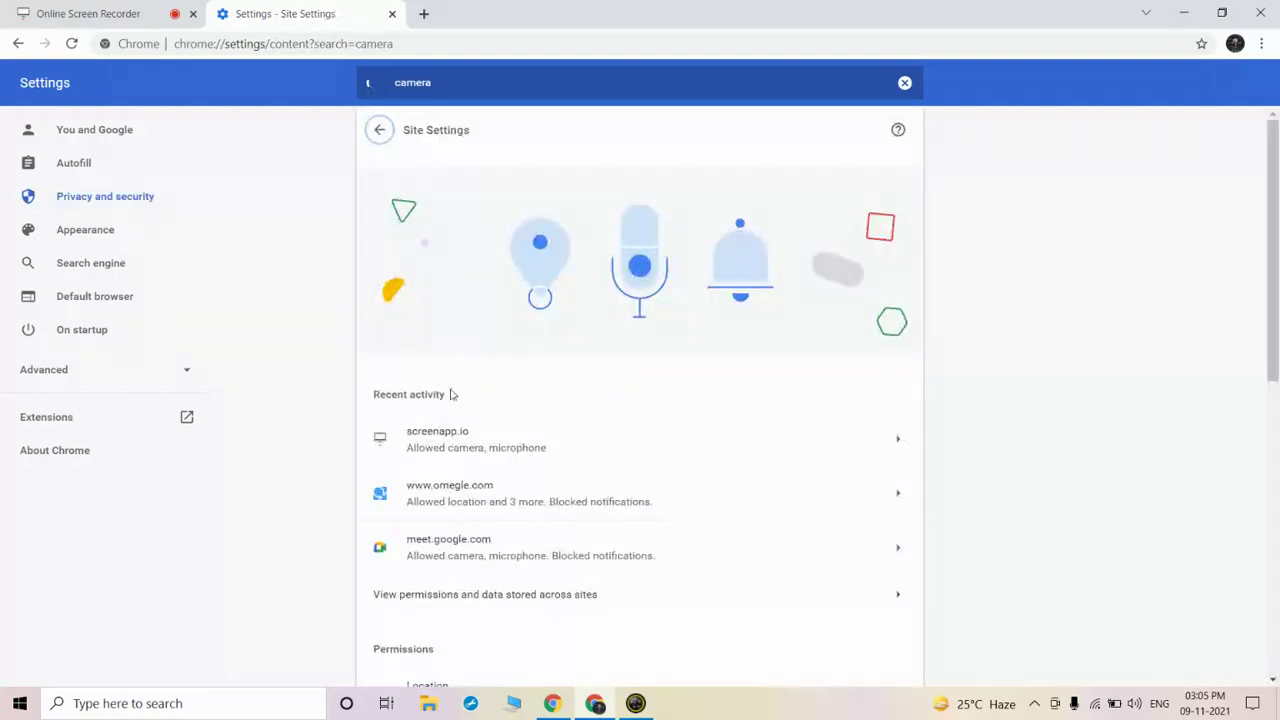
scroll(468, 551, "down", 2)
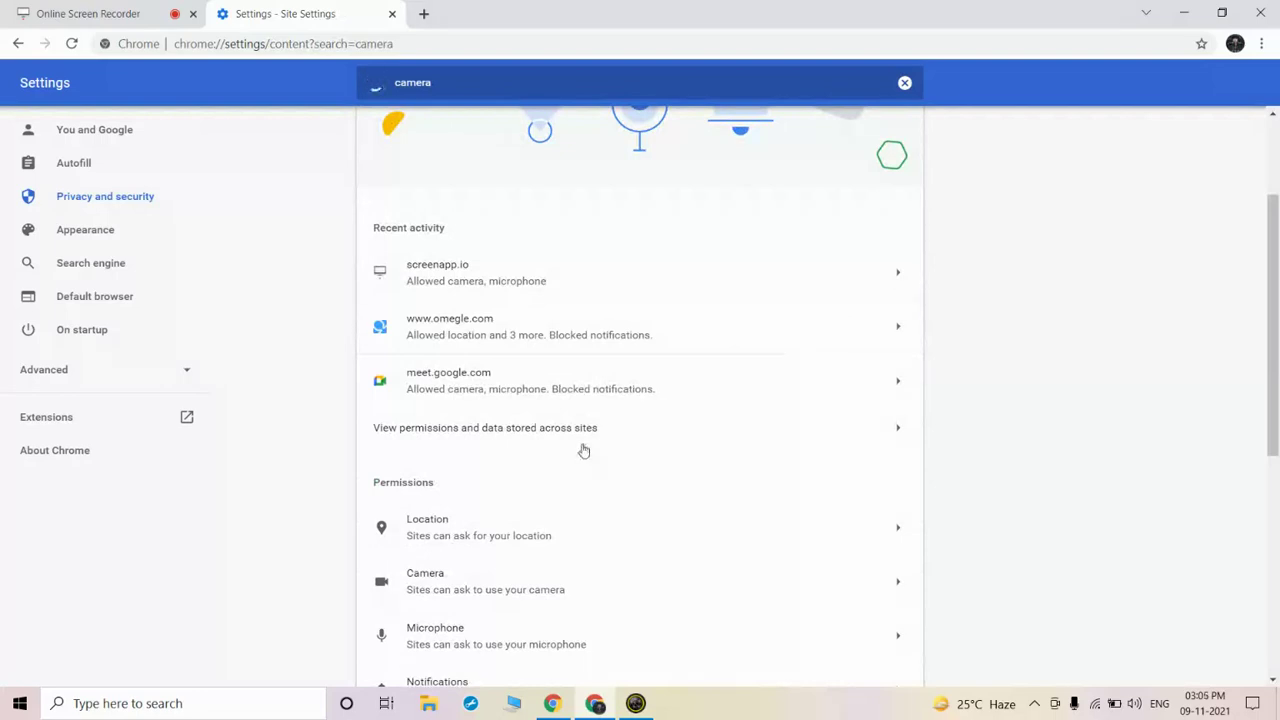
scroll(578, 453, "down", 2)
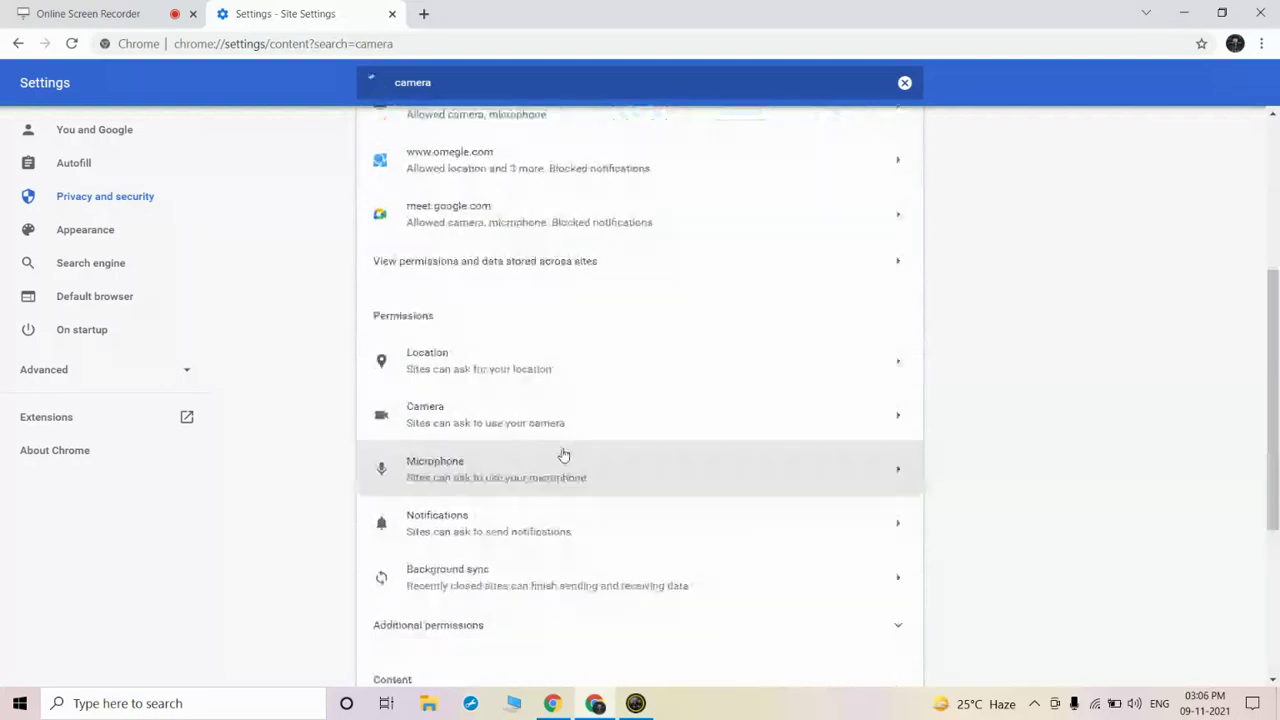
left_click(476, 430)
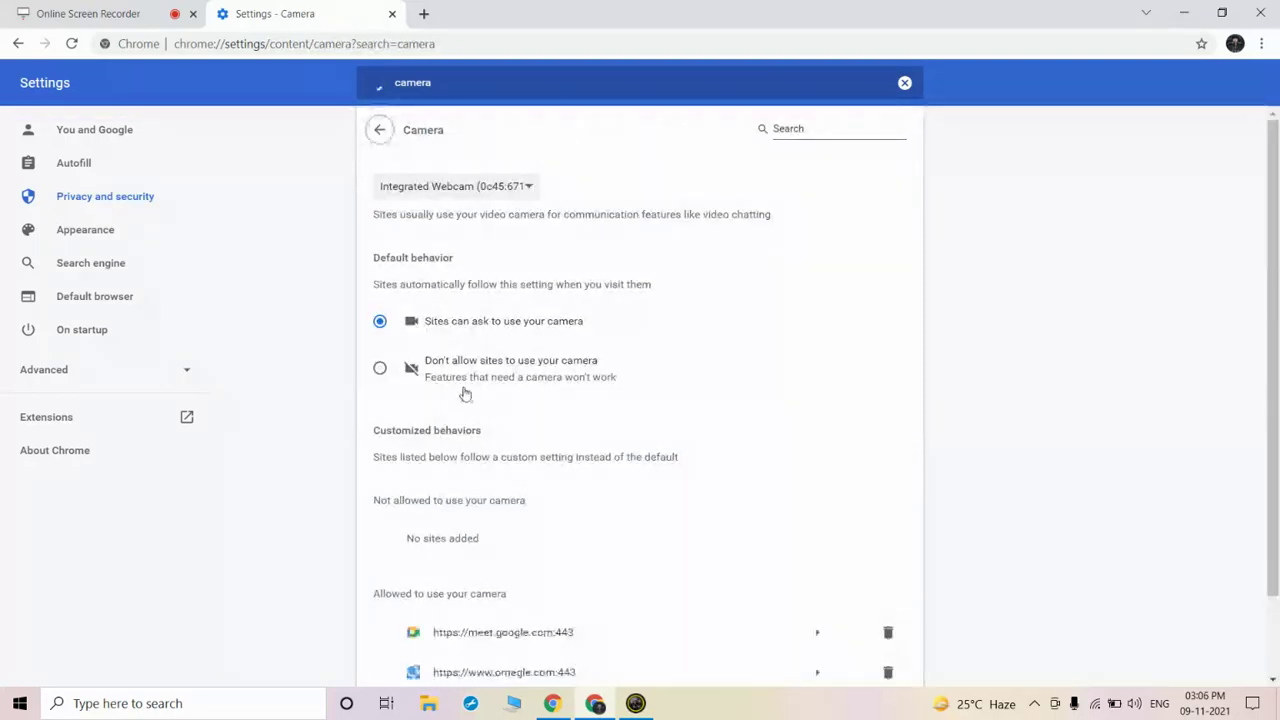
Return to Site Settings, reopen the Camera permission, and expand the camera list.
left_click(18, 43)
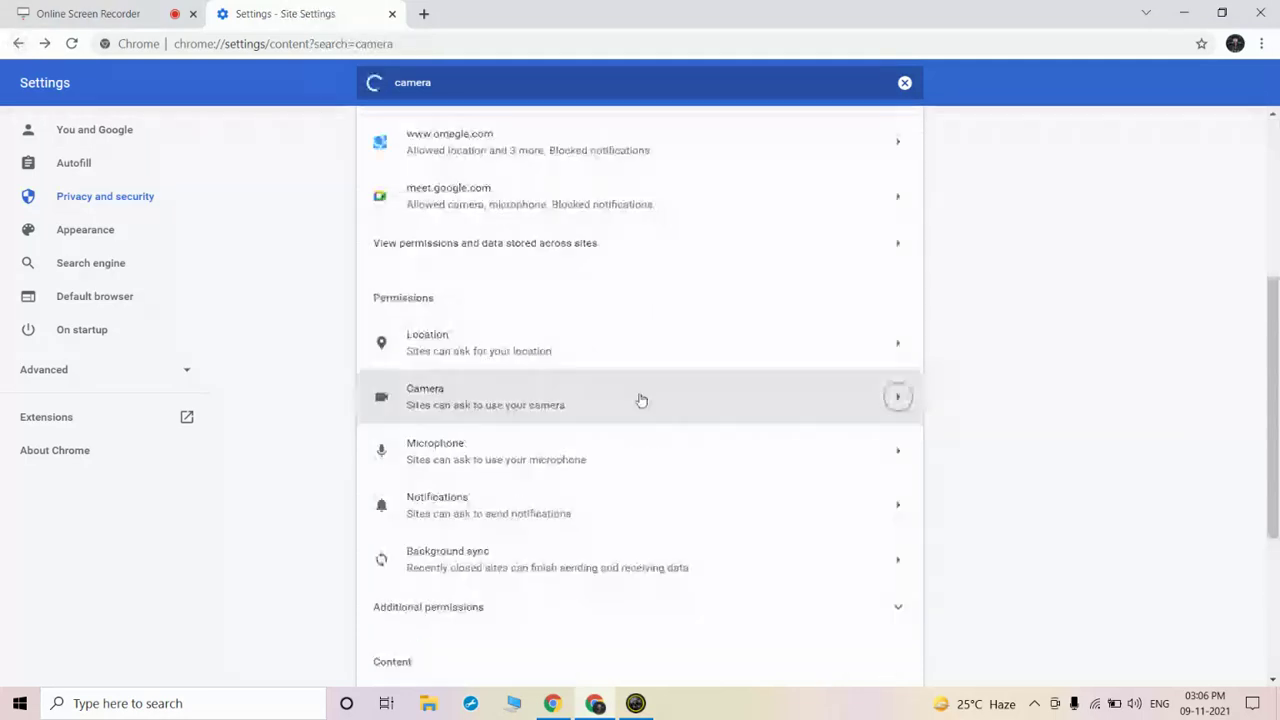
scroll(641, 400, "down", 3)
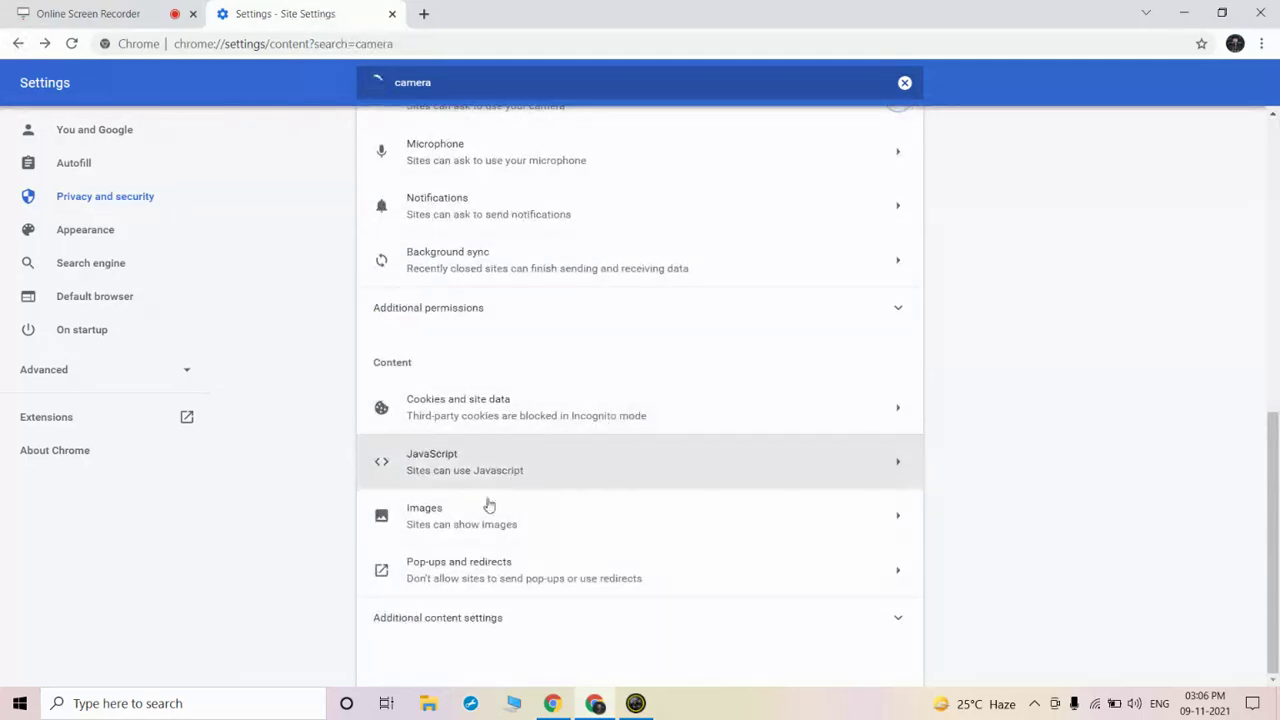
left_click(480, 617)
scroll(499, 550, "down", 3)
scroll(499, 548, "down", 1)
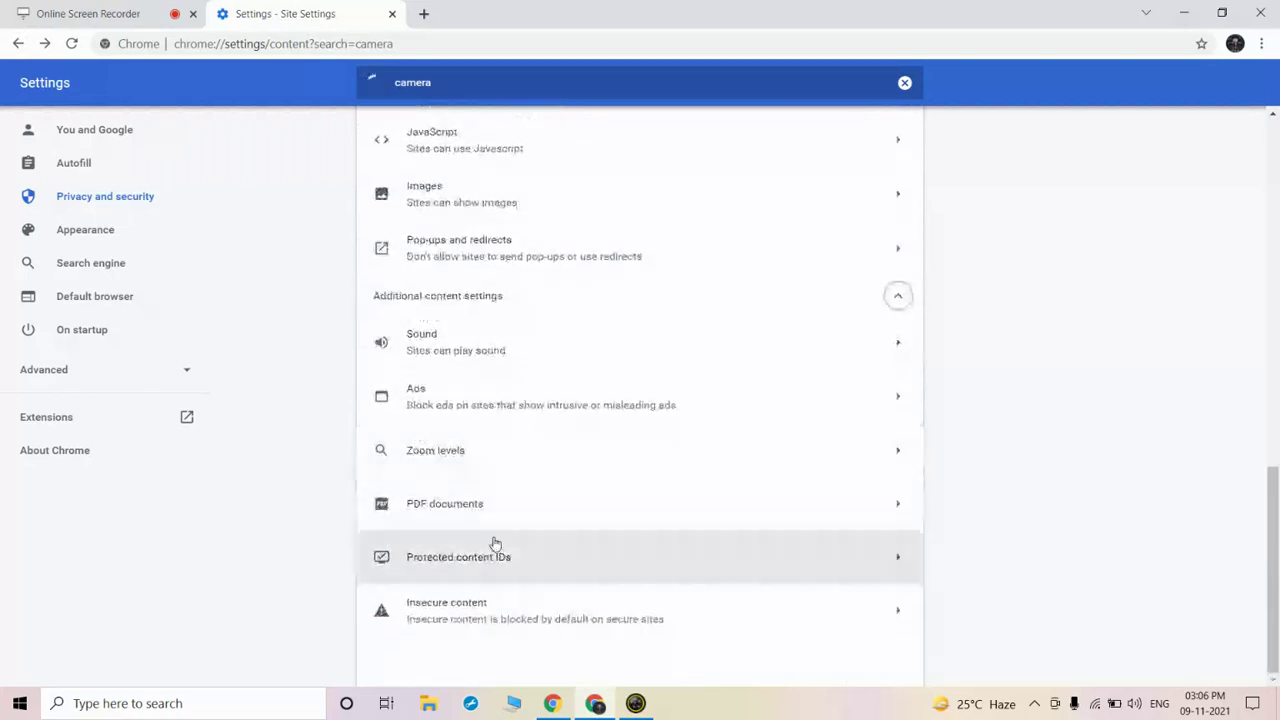
scroll(471, 409, "up", 6)
left_click(457, 446)
left_click(483, 190)
Pick Snap Camera from the camera dropdown as Chrome's camera source.
left_click(483, 194)
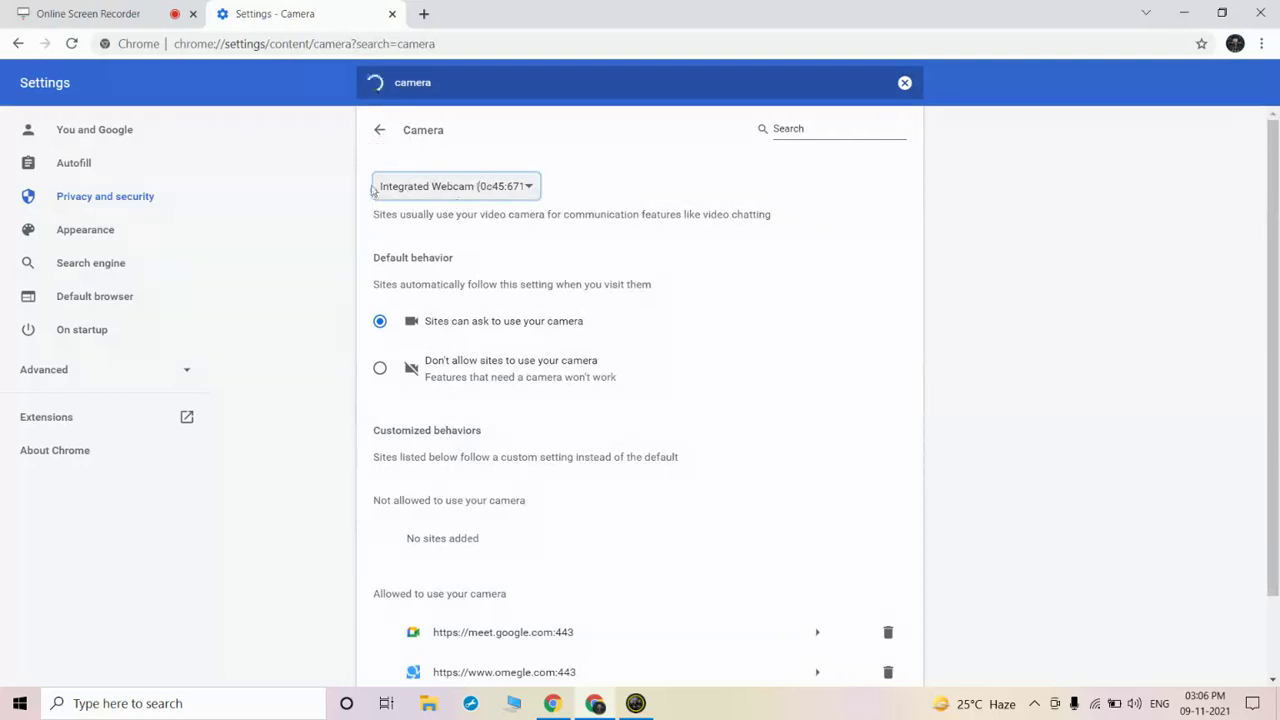
left_click(493, 192)
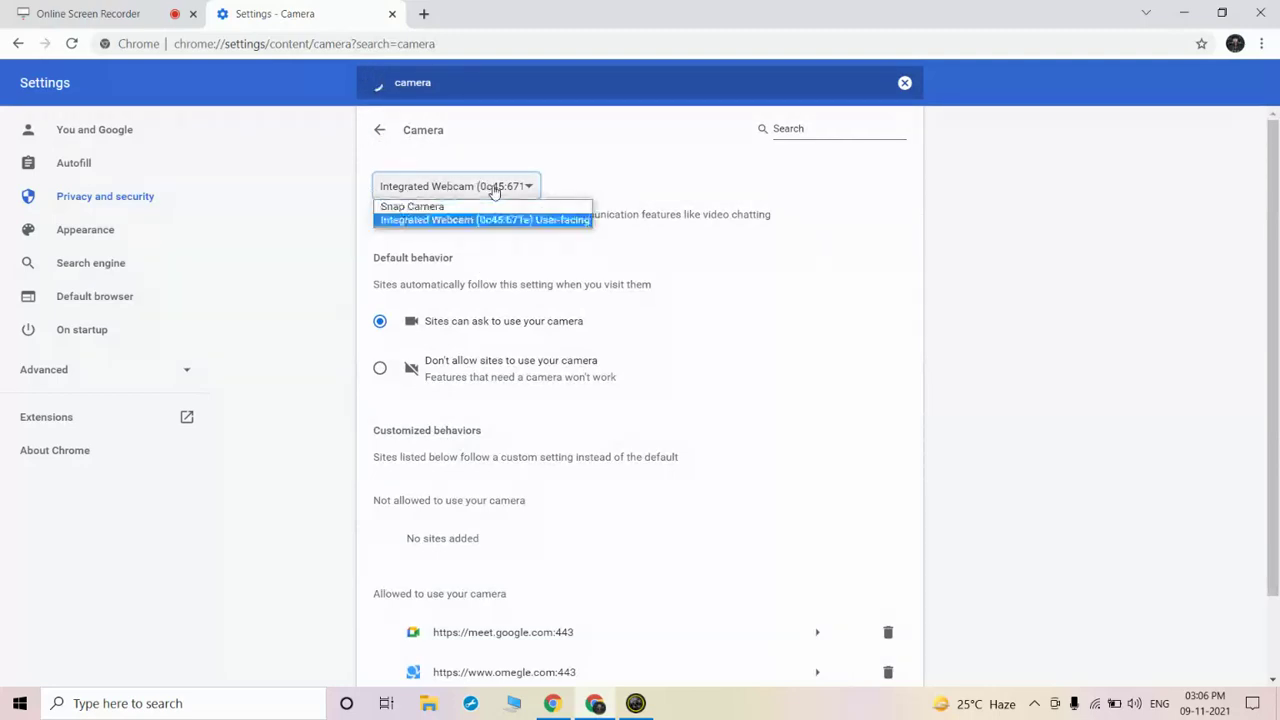
left_click(447, 207)
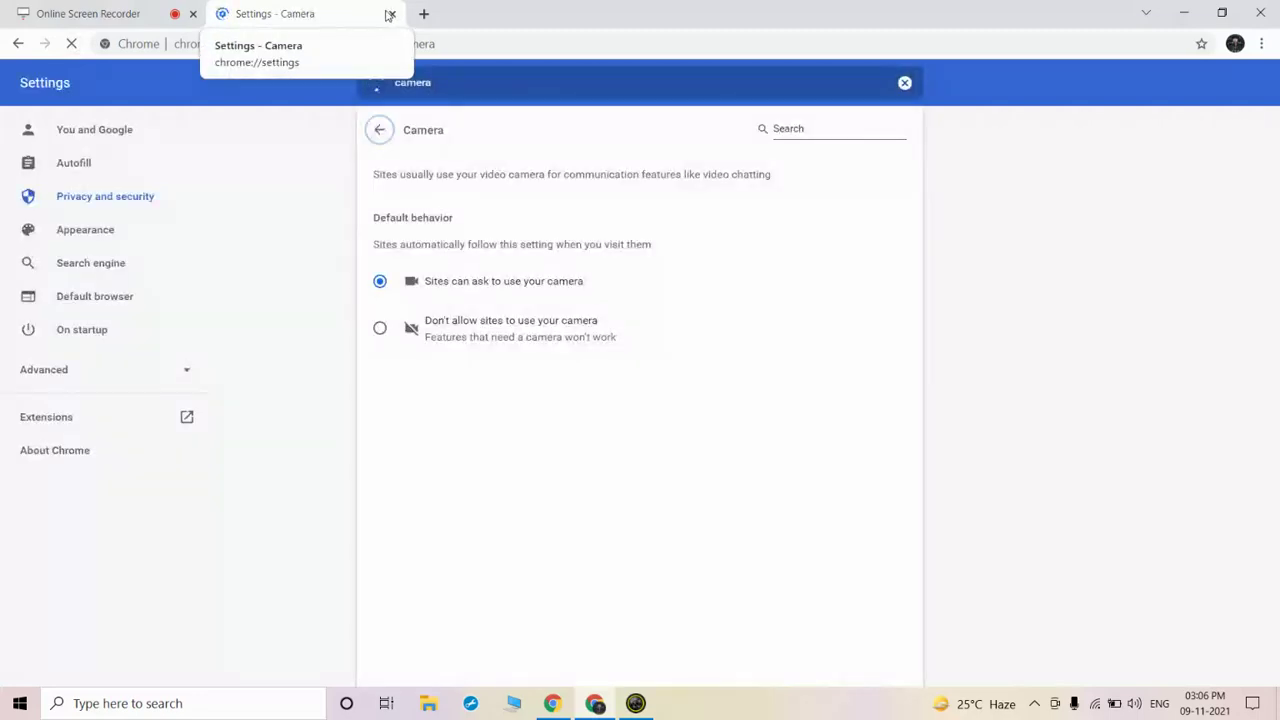
Close the camera settings tab, then restore Snap Camera and move its window lower left.
left_click(390, 14)
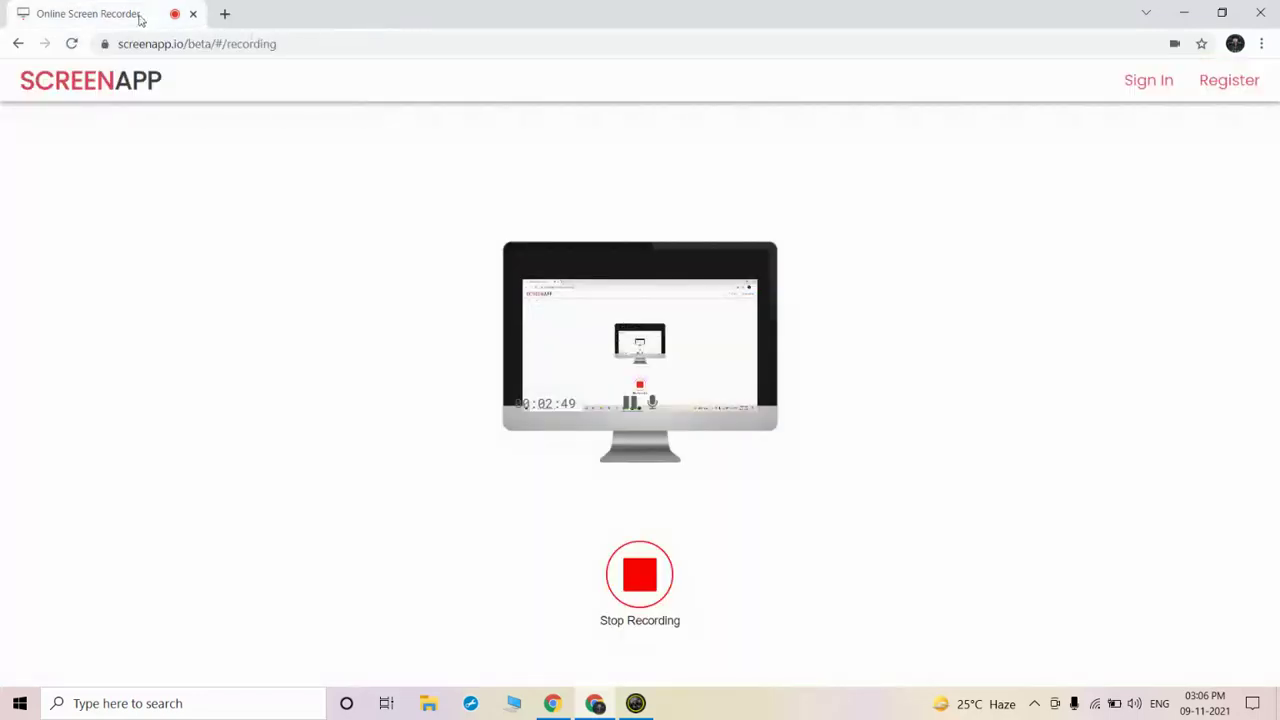
left_click(224, 14)
left_click(45, 8)
left_click(636, 703)
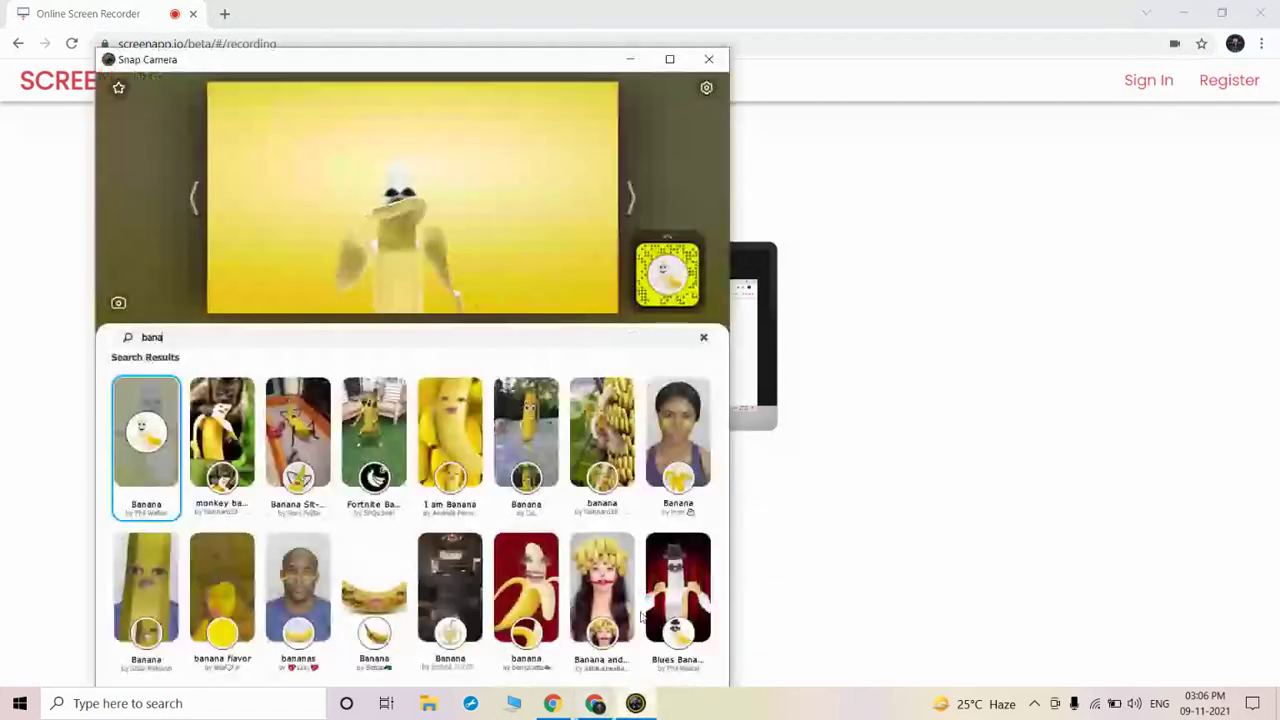
mouse_move(563, 63)
left_mouse_down()
mouse_move(467, 127)
mouse_move(373, 222)
left_mouse_up()
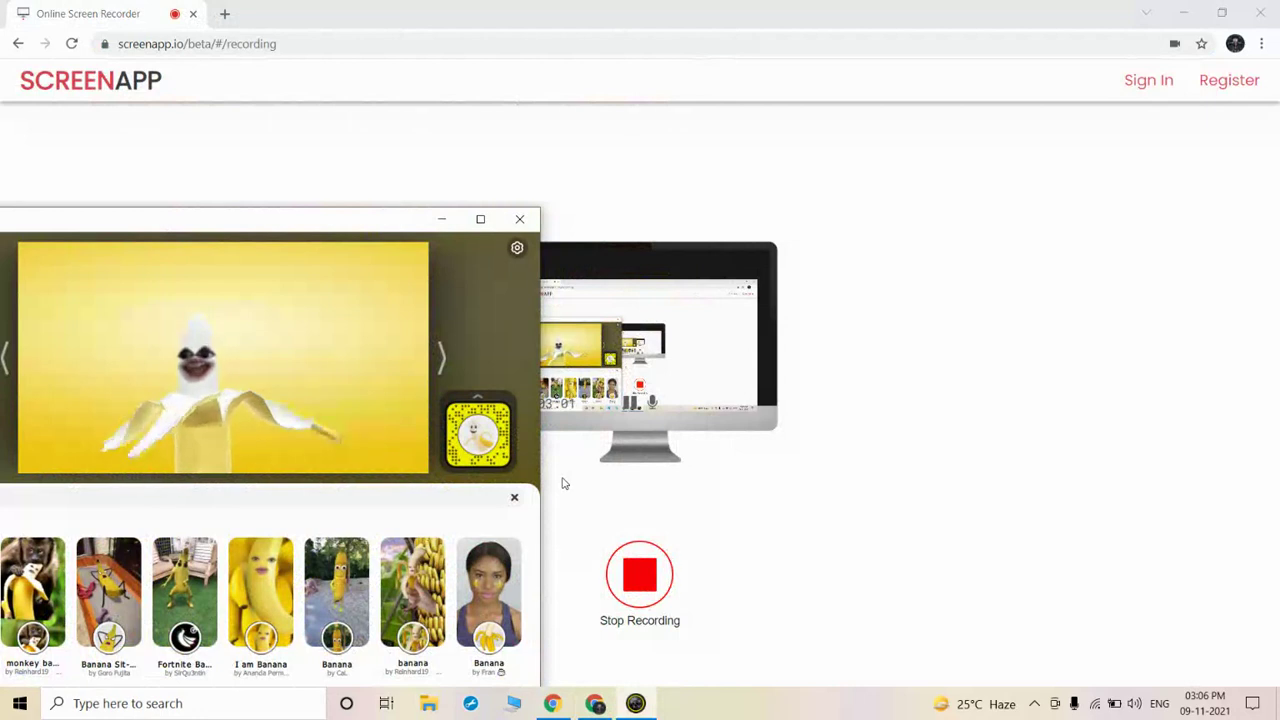